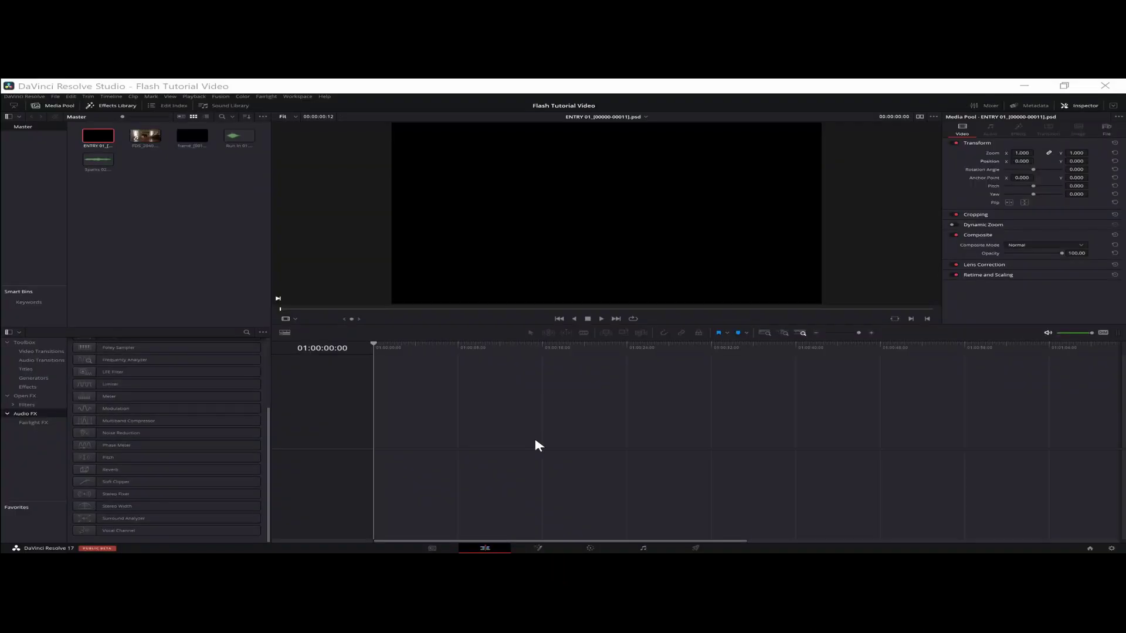
# Mark an Out point five seconds into FDS_2040 and place its video on a new Timeline 1
pyautogui.click(146, 141)
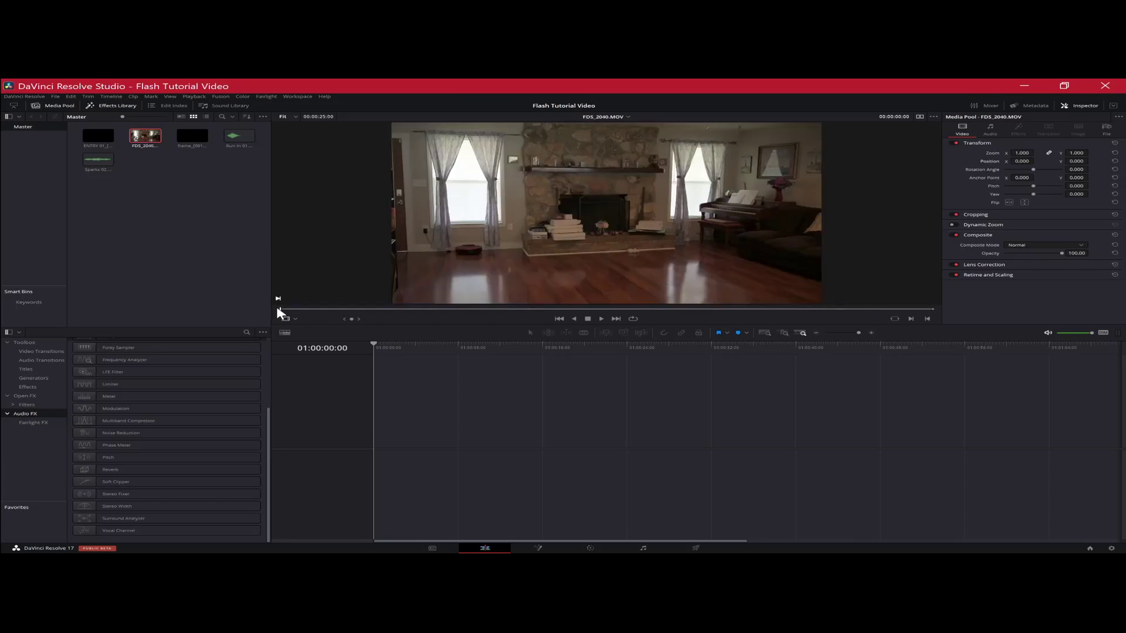
pyautogui.moveTo(278, 308); pyautogui.dragTo(607, 310)
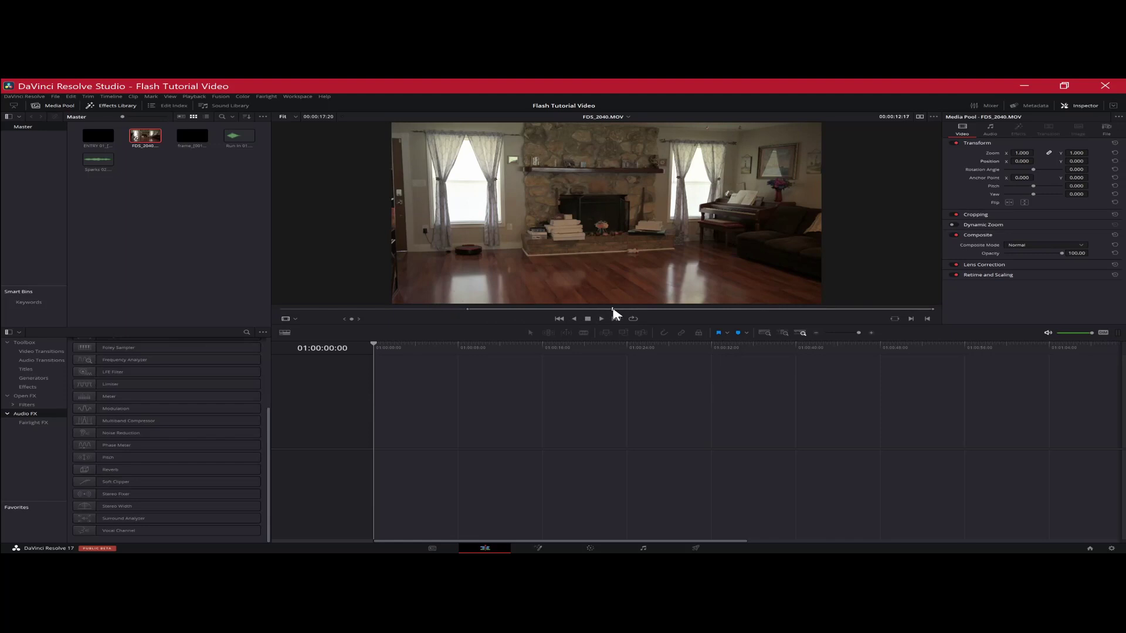
pyautogui.press('o')
pyautogui.moveTo(596, 297); pyautogui.dragTo(457, 431)
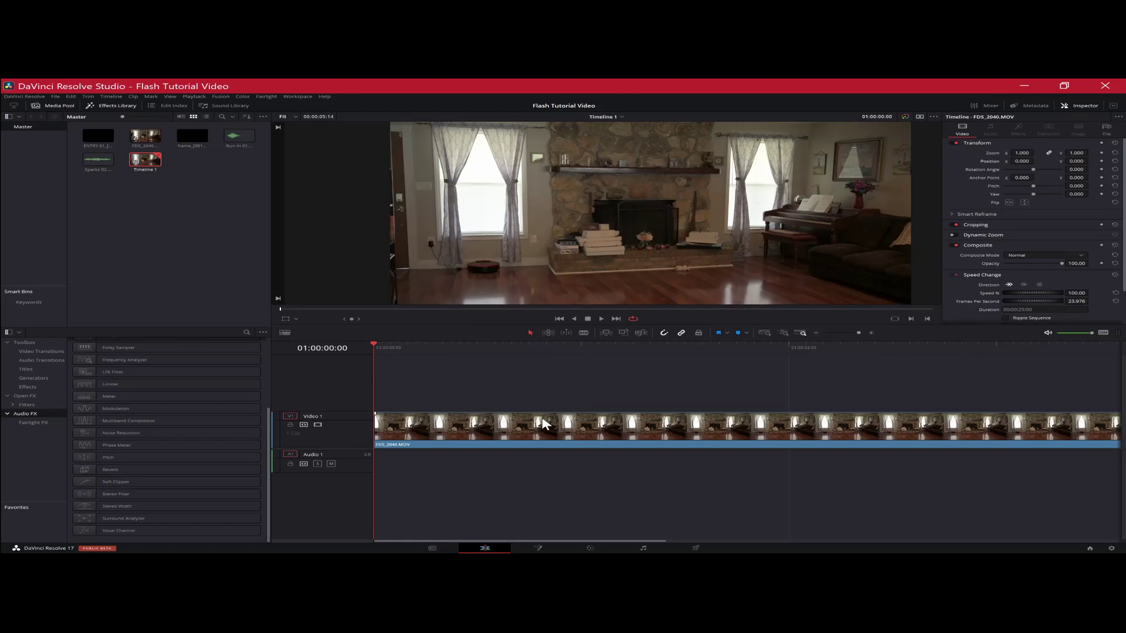
# Mark In and Out around the man's entrance in FDS_2040 and drop that portion onto Video 2
pyautogui.click(143, 139)
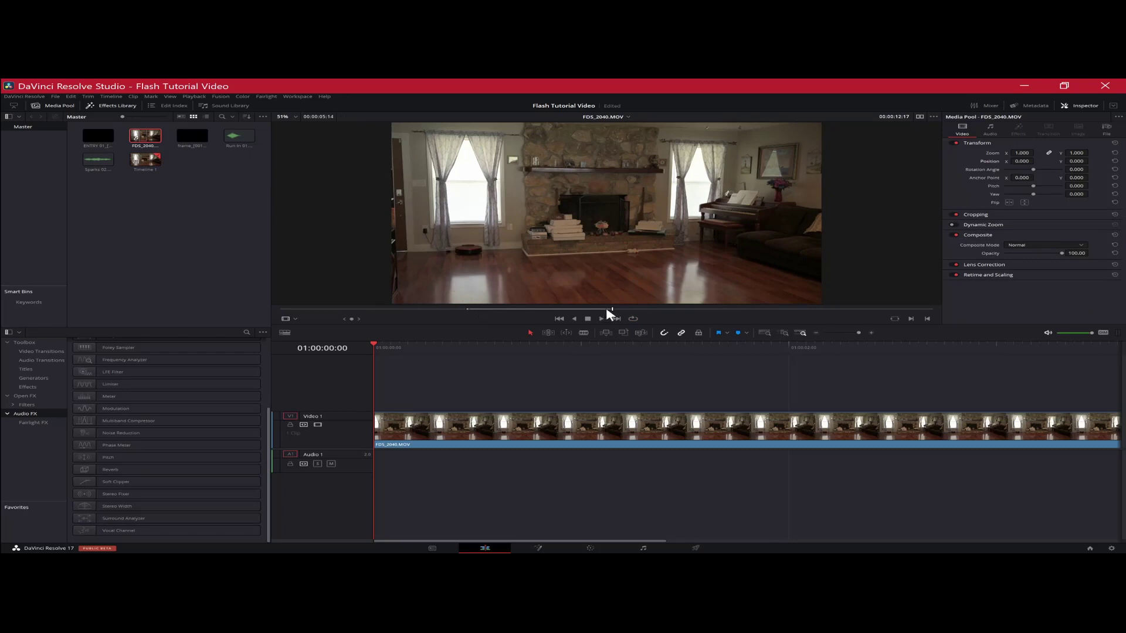
pyautogui.moveTo(615, 309); pyautogui.dragTo(635, 311)
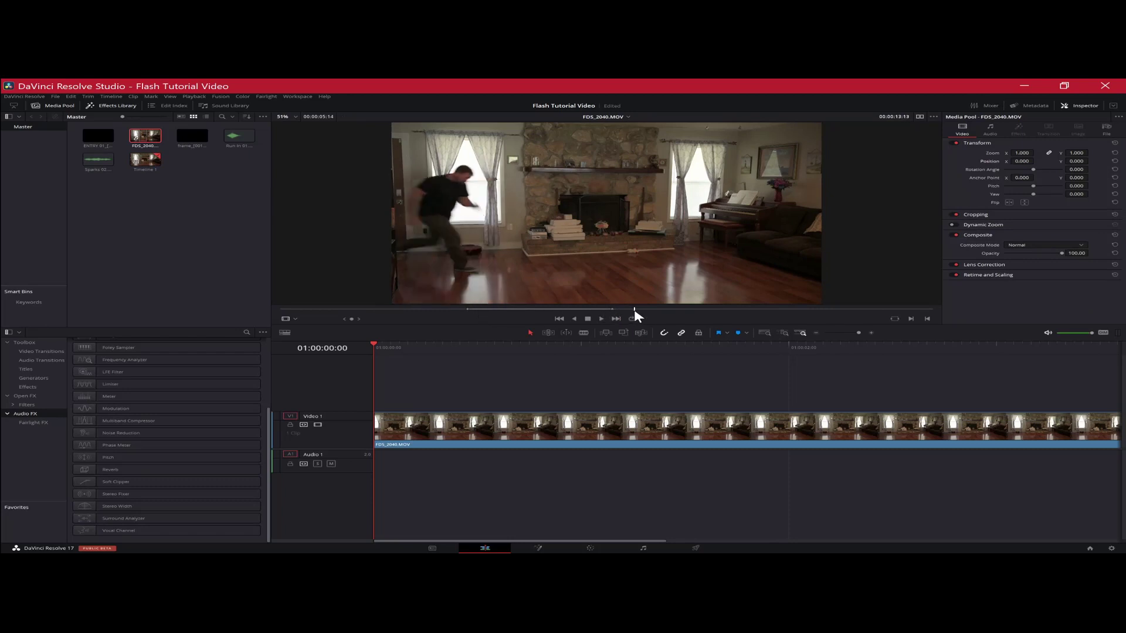
pyautogui.press('i')
pyautogui.moveTo(635, 309); pyautogui.dragTo(693, 310)
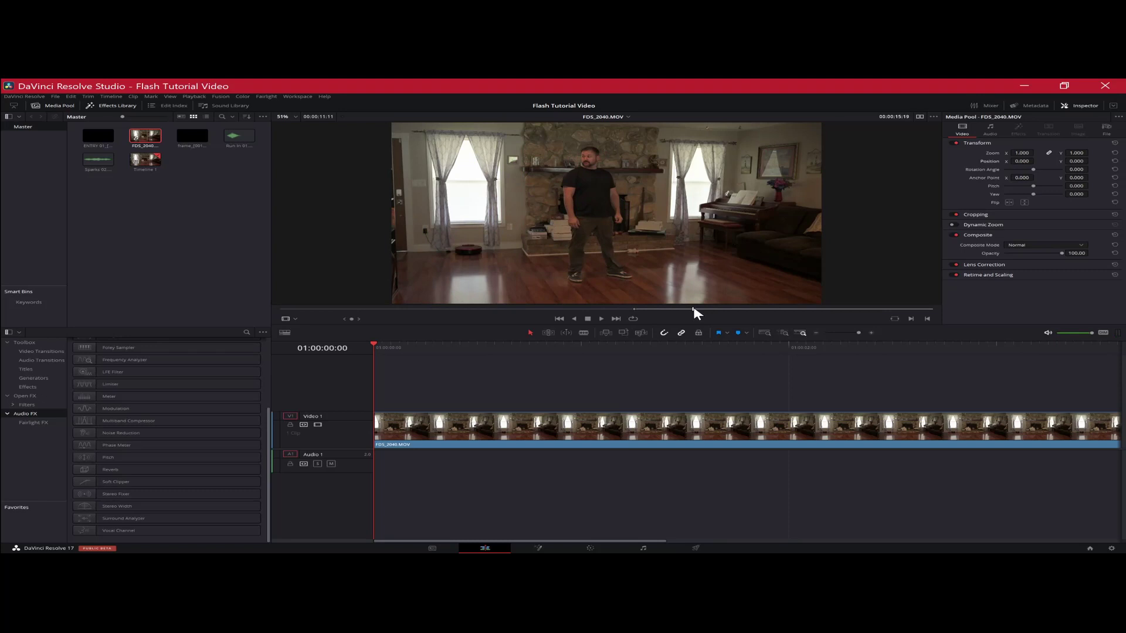
pyautogui.press('o')
pyautogui.moveTo(595, 297); pyautogui.dragTo(619, 385)
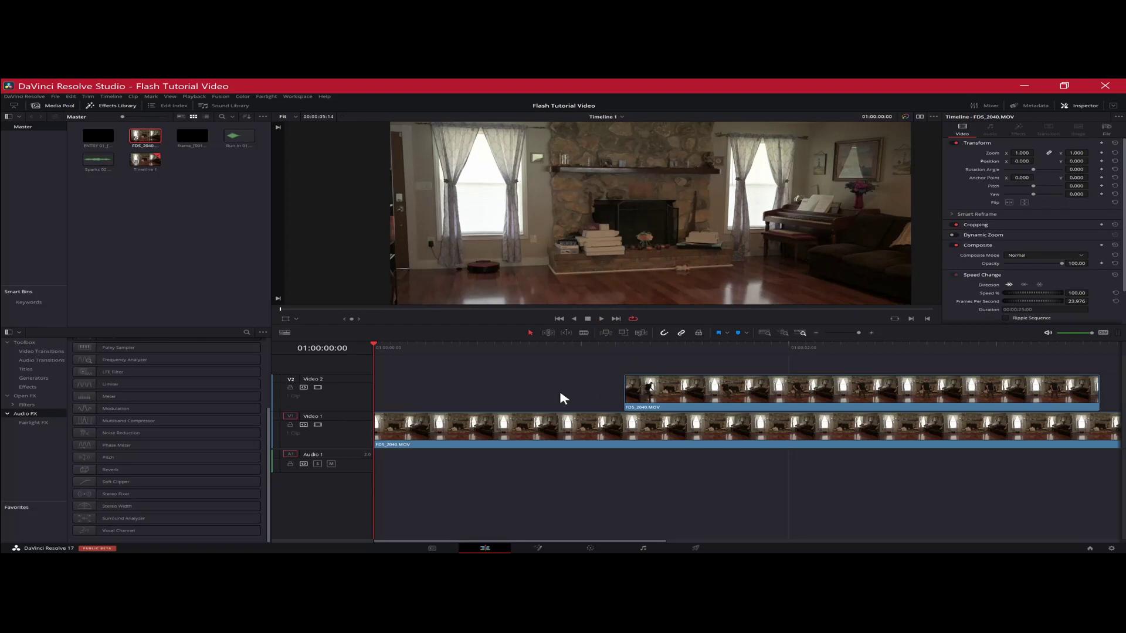
pyautogui.click(462, 386)
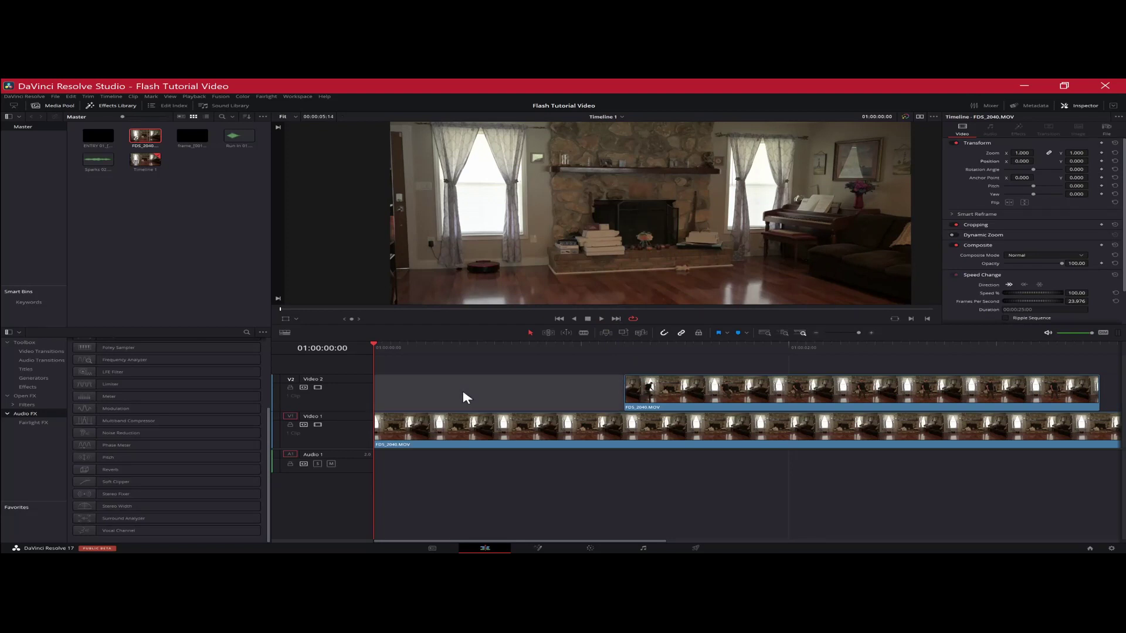
pyautogui.click(650, 396)
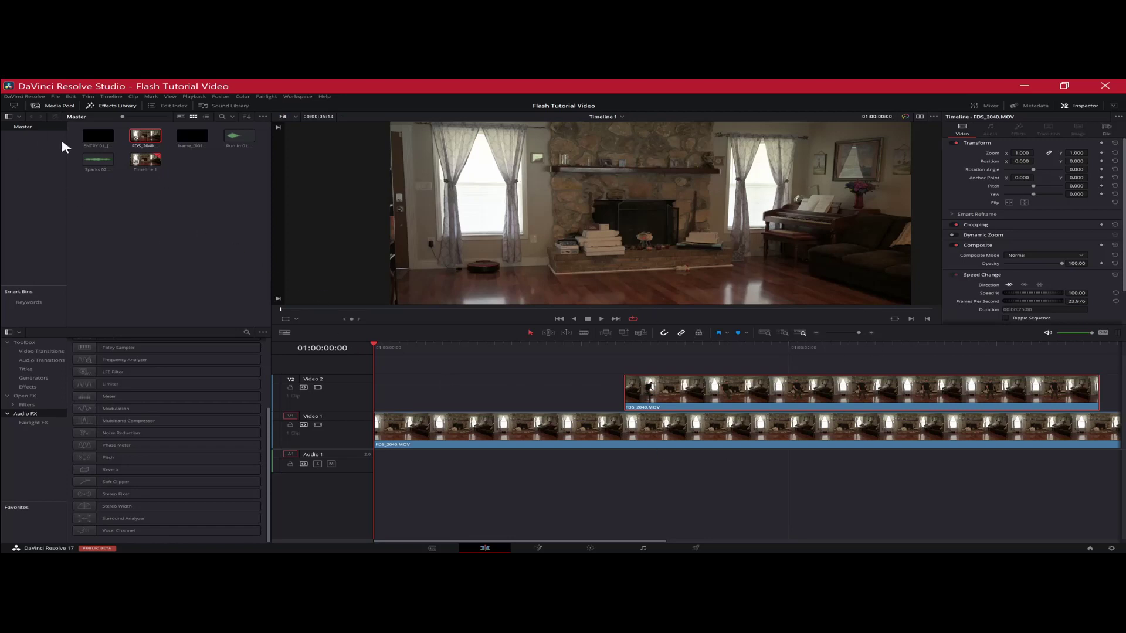
# Add the ENTRY 01 lightning clip above Video 2 with Screen composite mode, then preview the flash
pyautogui.moveTo(92, 141); pyautogui.dragTo(633, 368)
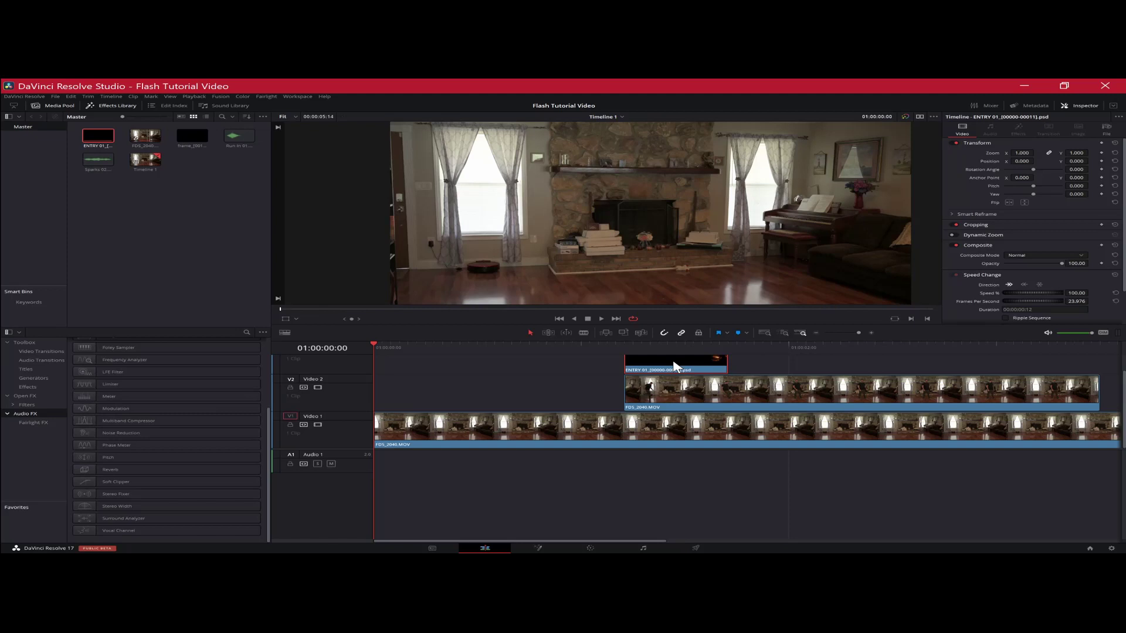
pyautogui.click(1032, 254)
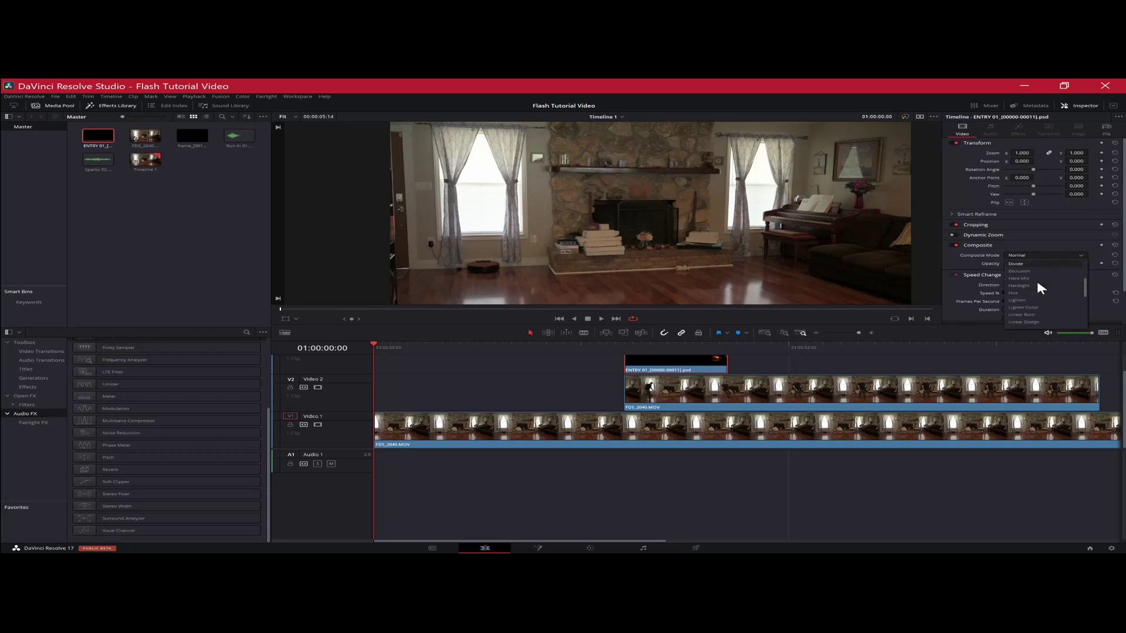
pyautogui.click(1020, 305)
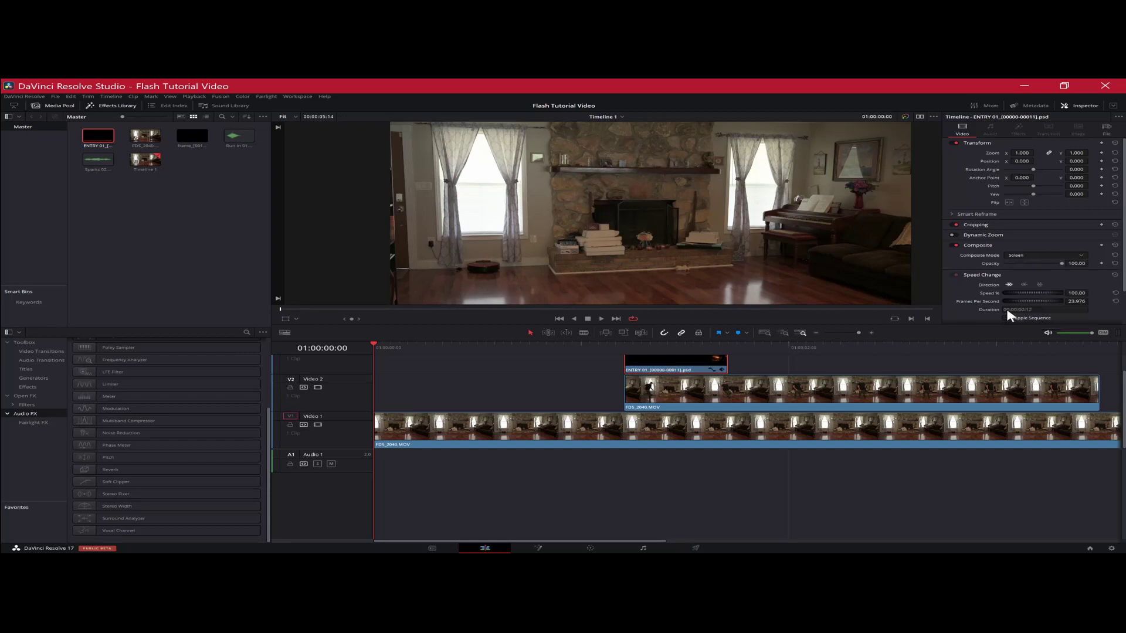
pyautogui.click(623, 345)
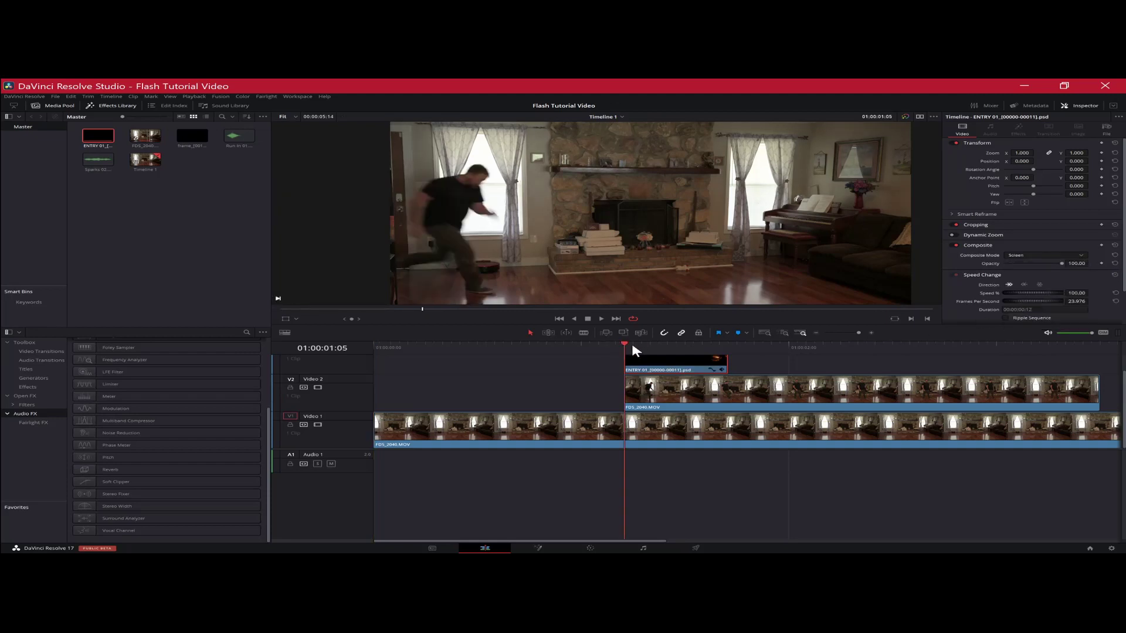
pyautogui.click(646, 346)
pyautogui.click(630, 347)
# Set the overlay's Position Y to 64, trim both upper clips to 01:00:01:07, and move the overlay to Video 5
pyautogui.press('Right')
pyautogui.press('Right')
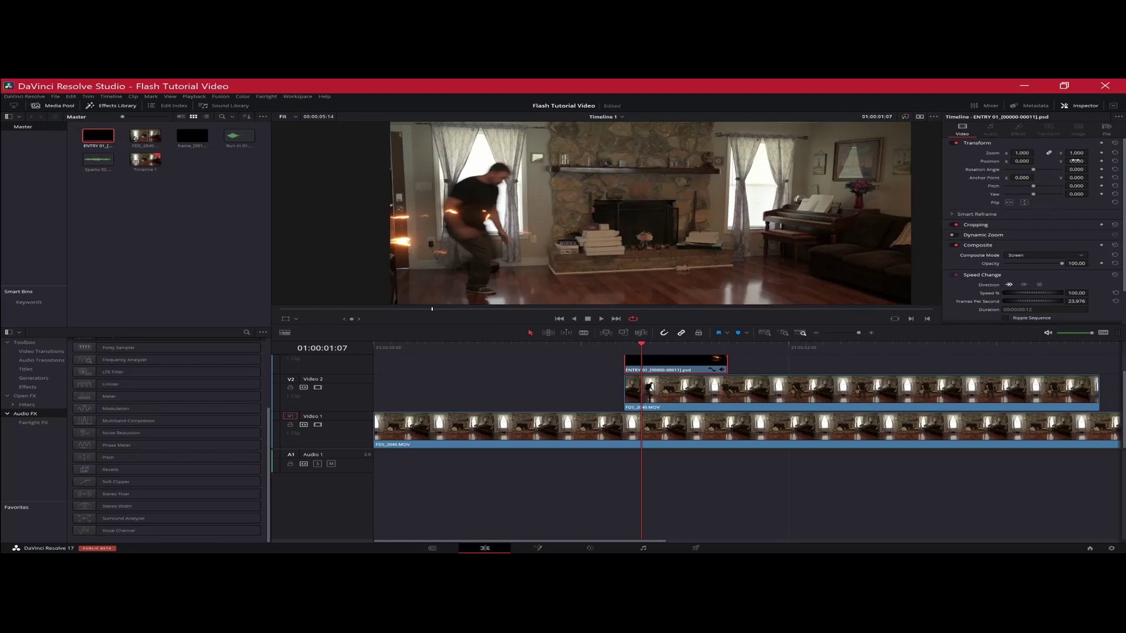
pyautogui.moveTo(1077, 161); pyautogui.dragTo(1093, 161)
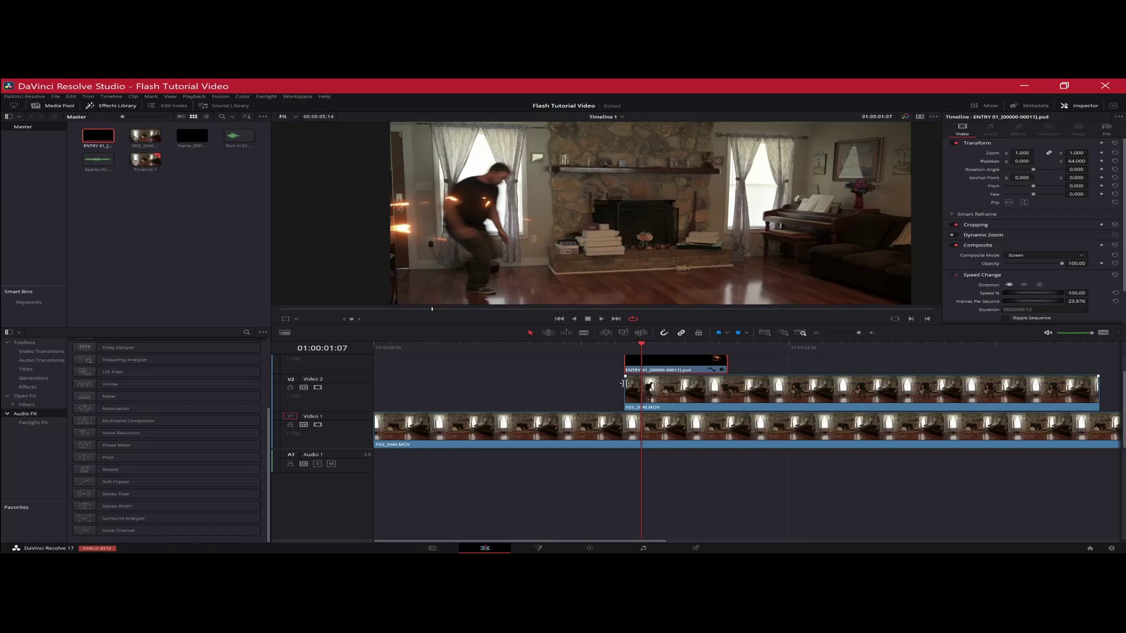
pyautogui.click(639, 401)
pyautogui.hotkey('ctrl', 'b')
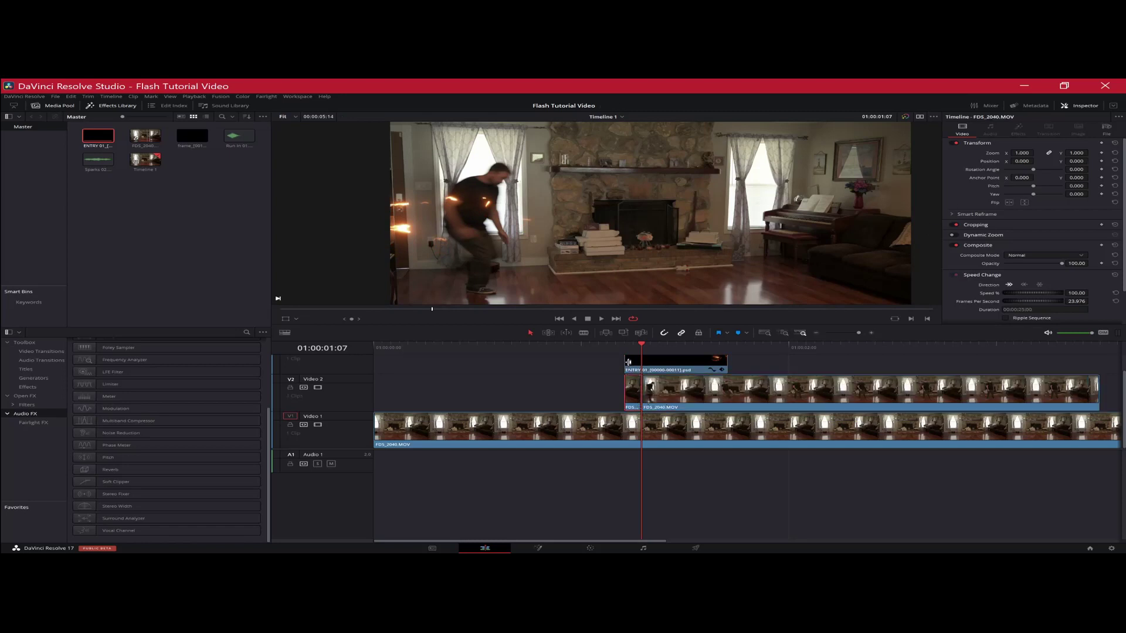
pyautogui.click(634, 367)
pyautogui.keyDown('ctrl'); pyautogui.click(631, 386); pyautogui.keyUp('ctrl')
pyautogui.press('BackSpace')
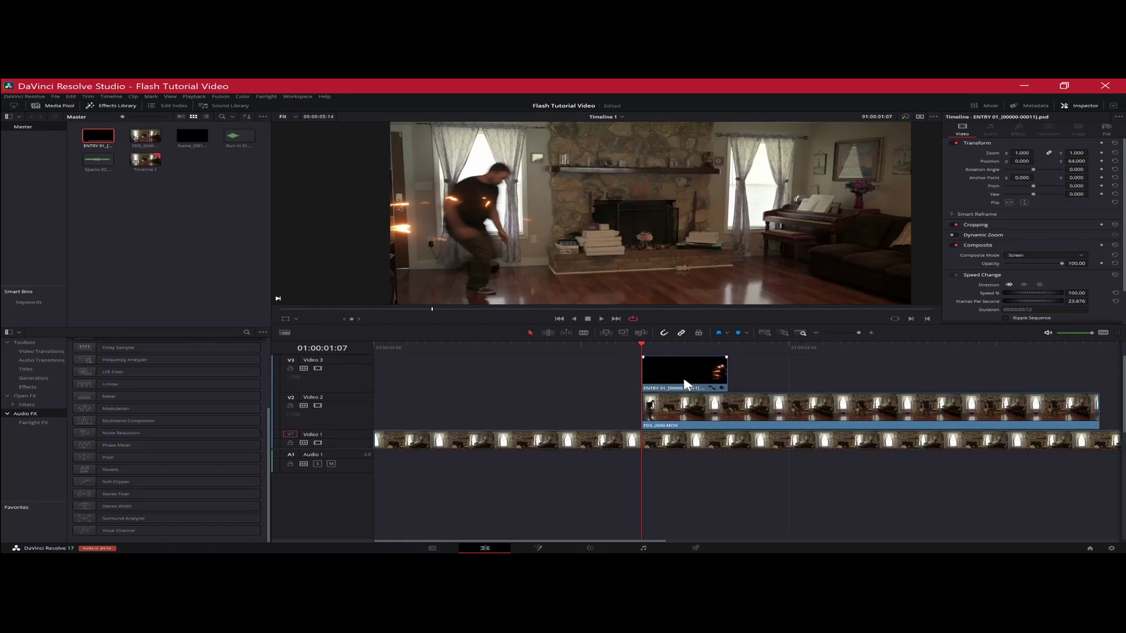
pyautogui.moveTo(685, 385)
pyautogui.mouseDown()
pyautogui.moveTo(685, 348)
pyautogui.moveTo(674, 377)
pyautogui.mouseUp()
pyautogui.scroll(-3, 674, 378)
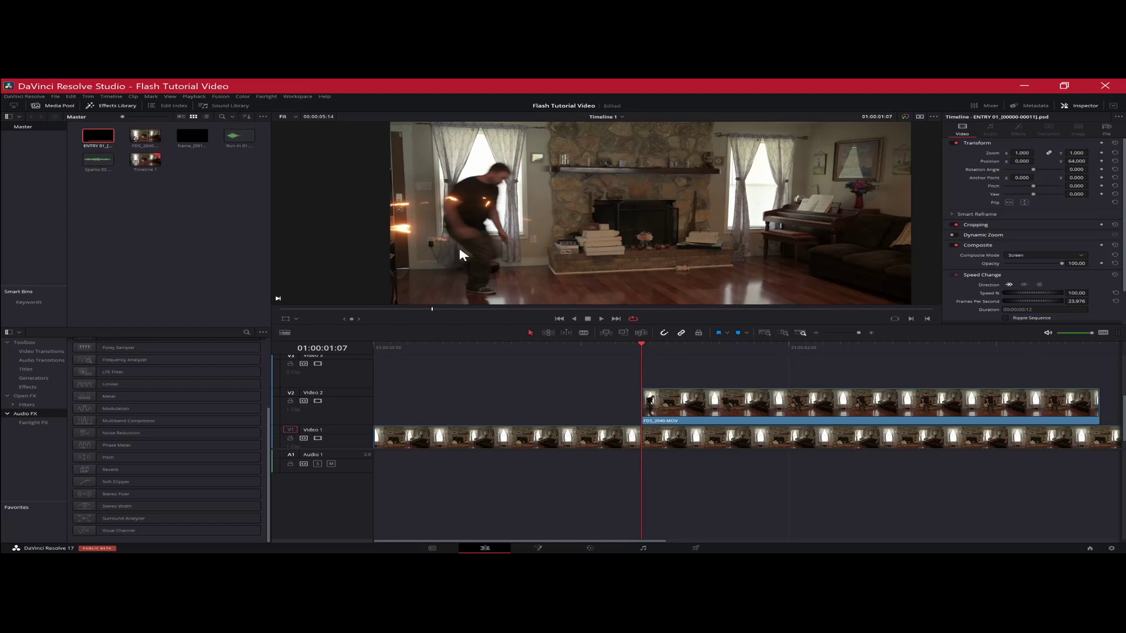
# Move the Video 2 clip up to Video 3, slide it earlier, and trim off the part before the playhead
pyautogui.press('Right')
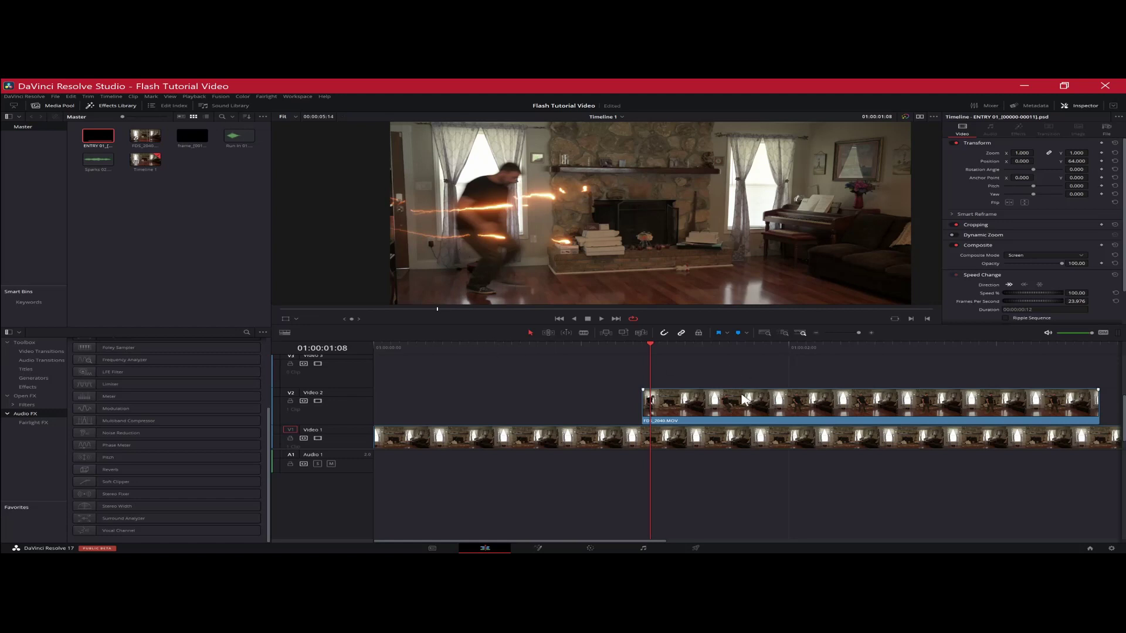
pyautogui.click(674, 404)
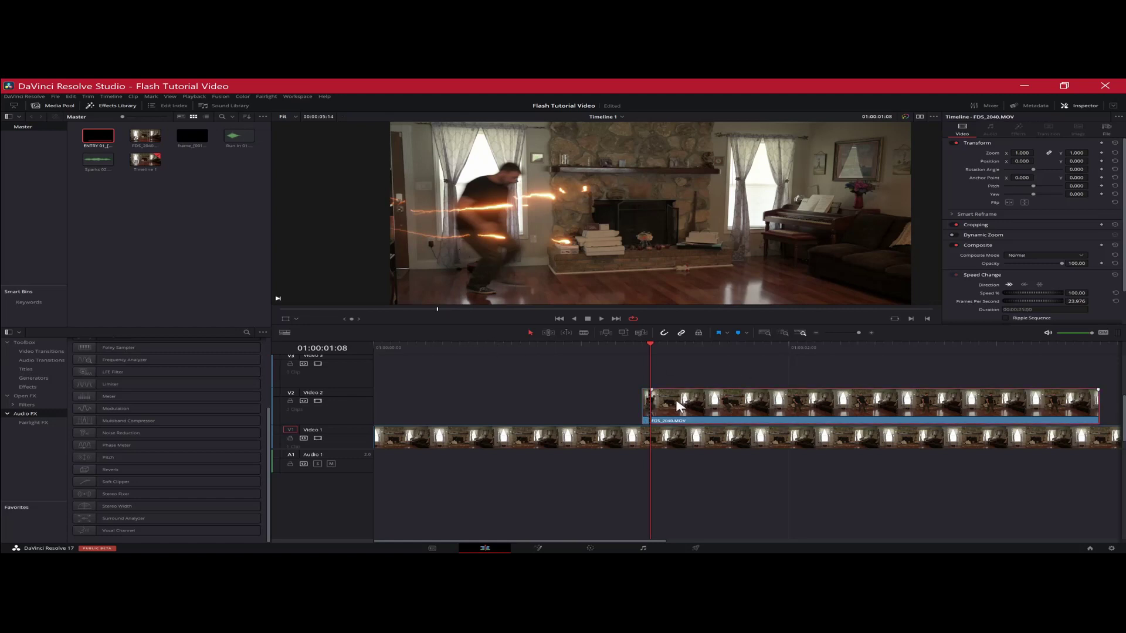
pyautogui.moveTo(673, 399); pyautogui.dragTo(681, 385)
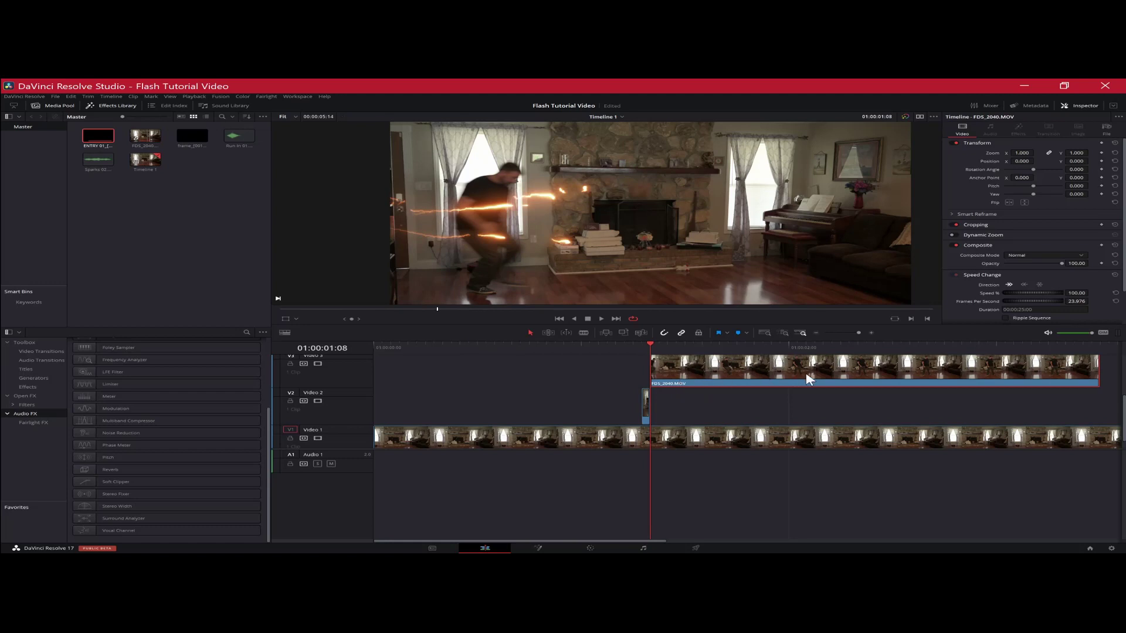
pyautogui.moveTo(832, 379); pyautogui.dragTo(776, 378)
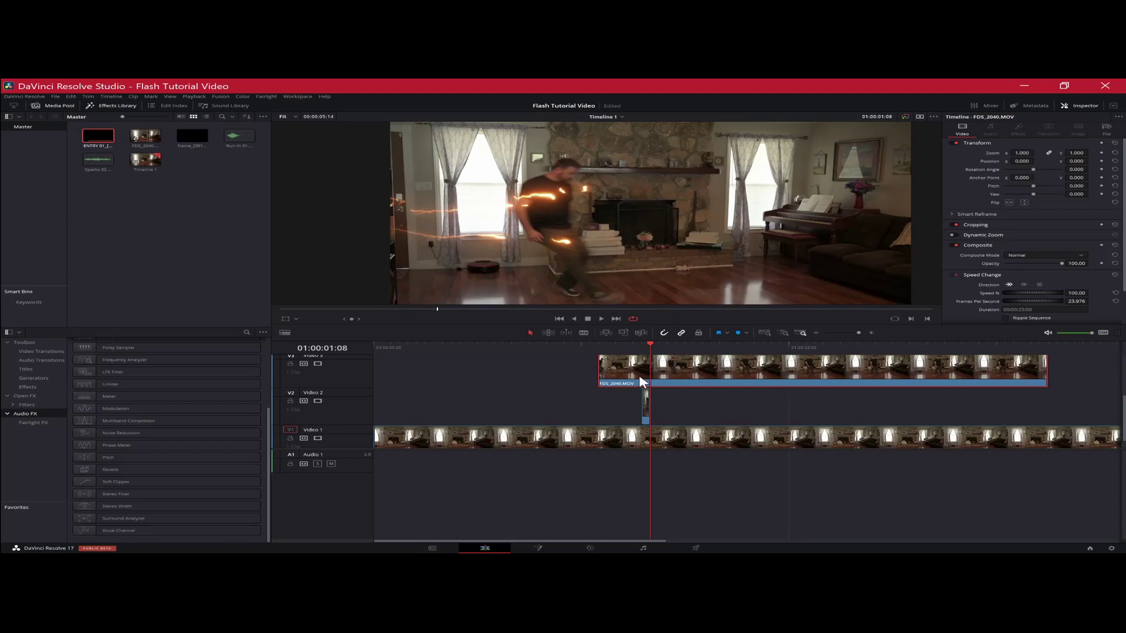
pyautogui.scroll(3, 708, 394)
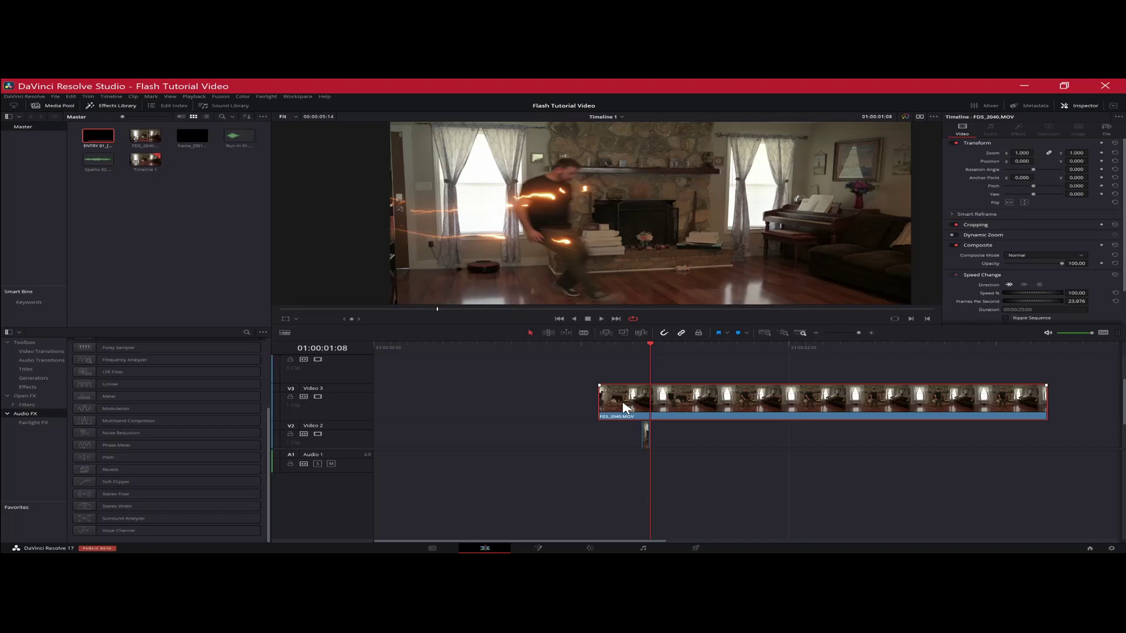
pyautogui.hotkey('ctrl', '\\')
pyautogui.press('Delete')
pyautogui.click(743, 400)
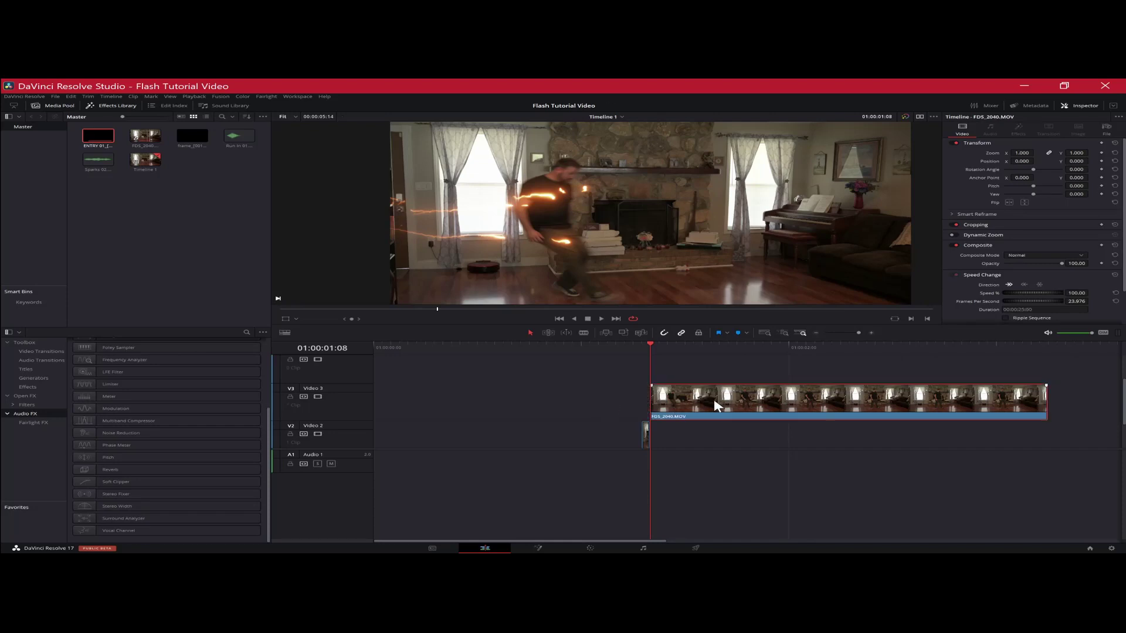
# Split the Video 3 clip one frame later, lift the rest onto Video 4, and slide it 7 frames earlier
pyautogui.press('Right')
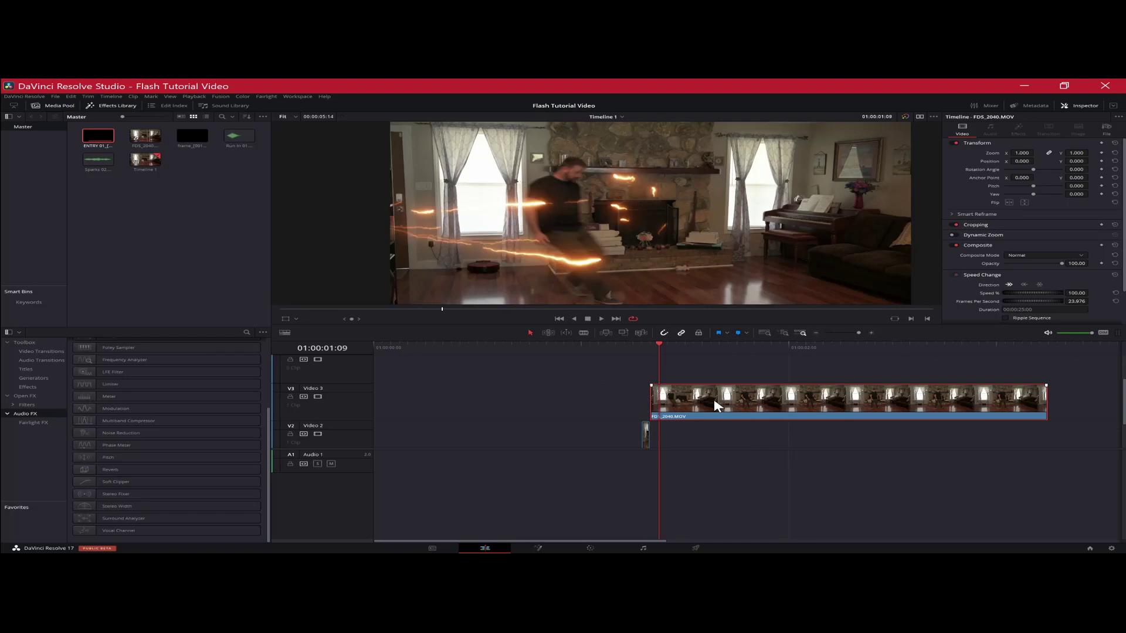
pyautogui.hotkey('ctrl', 'b')
pyautogui.moveTo(725, 400); pyautogui.dragTo(728, 370)
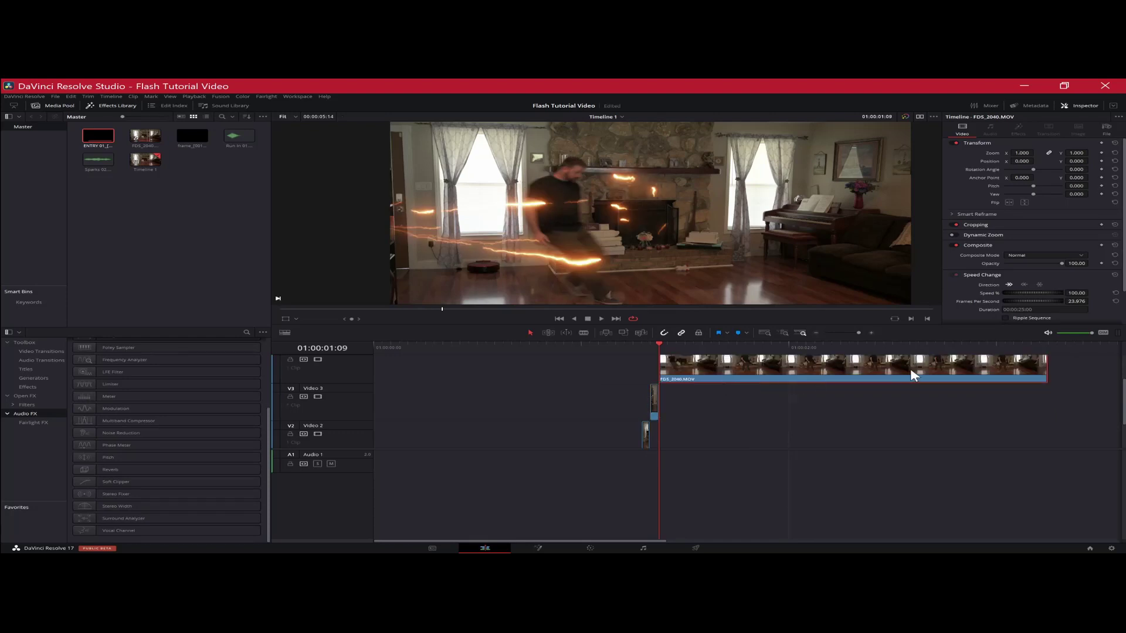
pyautogui.moveTo(913, 375); pyautogui.dragTo(856, 376)
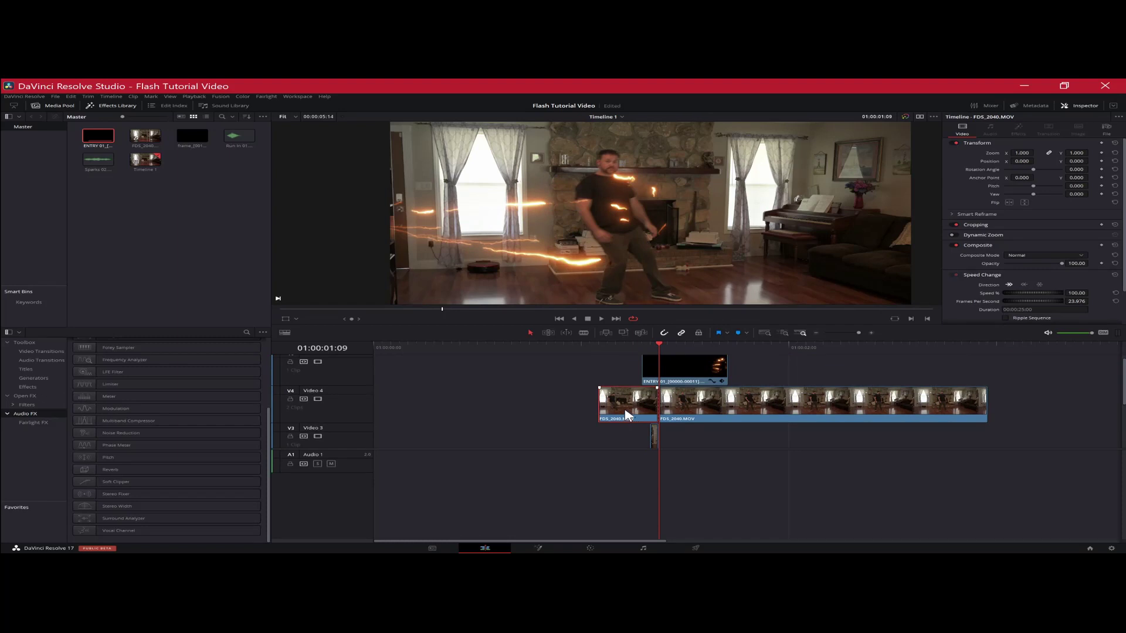
# Delete the left piece on Video 4 and move the lightning overlay up to a new top track
pyautogui.press('Delete')
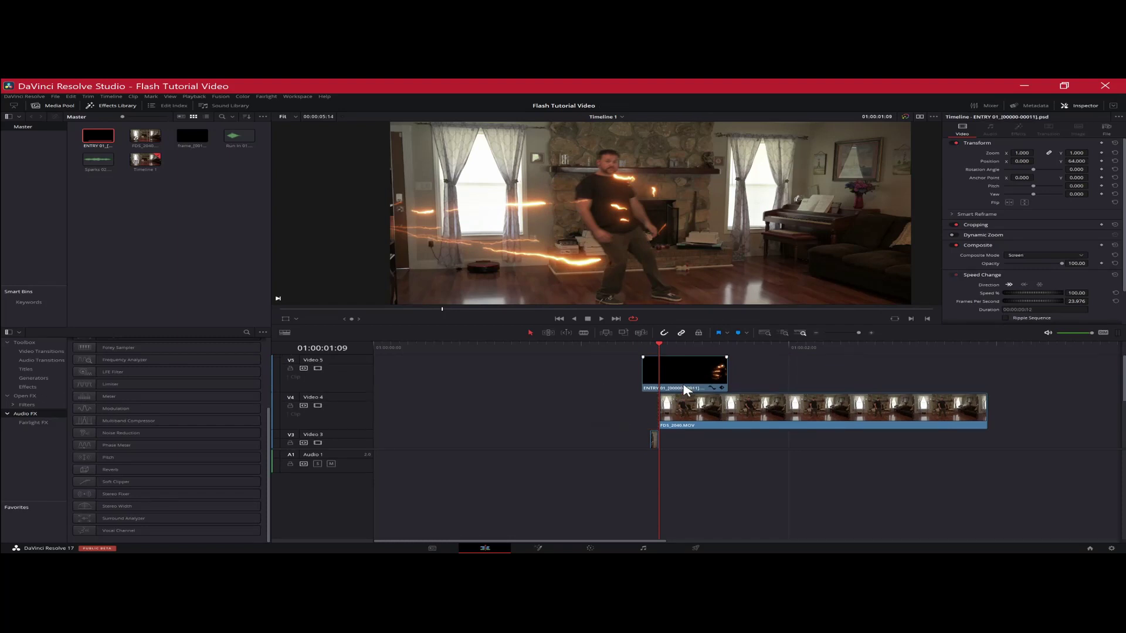
pyautogui.moveTo(686, 390); pyautogui.dragTo(681, 345)
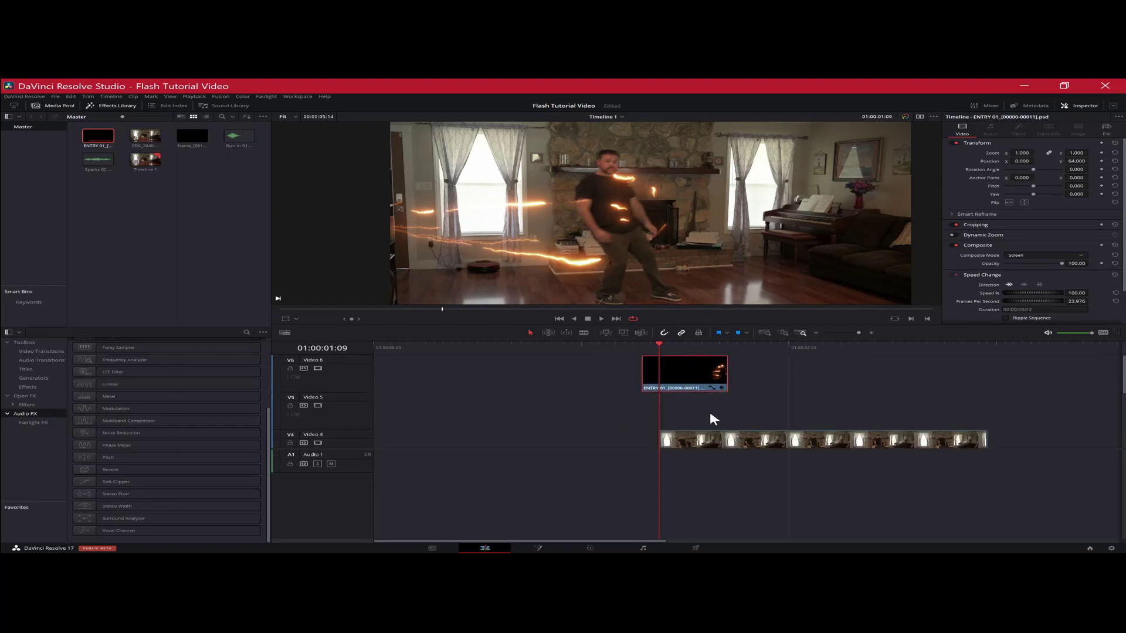
pyautogui.scroll(-1, 714, 418)
# Split the Video 4 clip a frame later and lift the later piece onto Video 5, slightly earlier
pyautogui.click(711, 423)
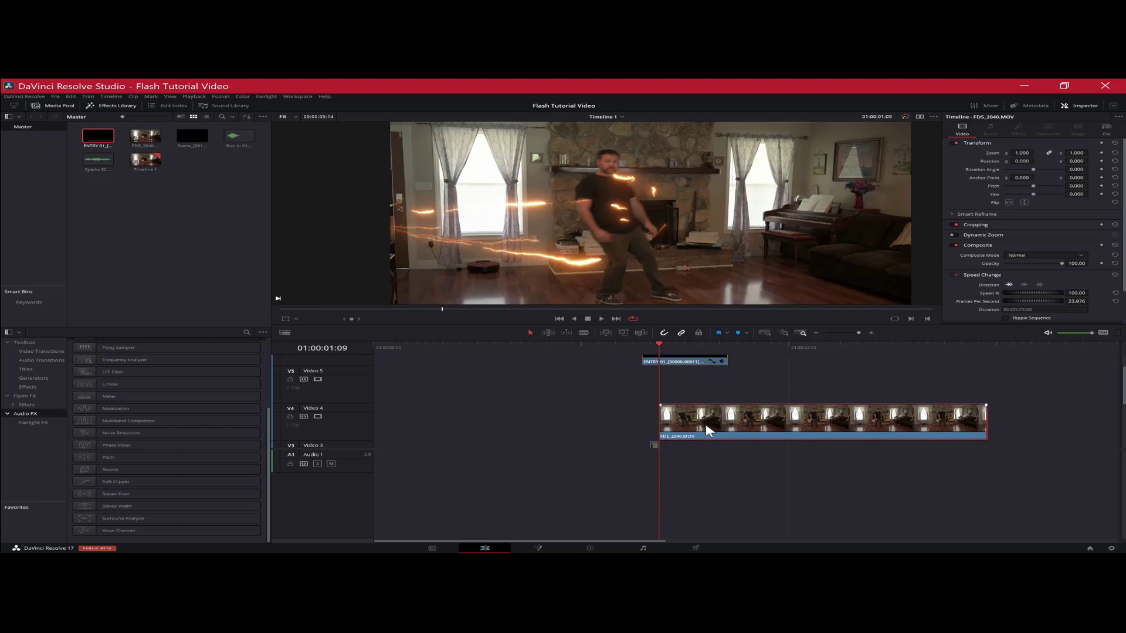
pyautogui.press('Right')
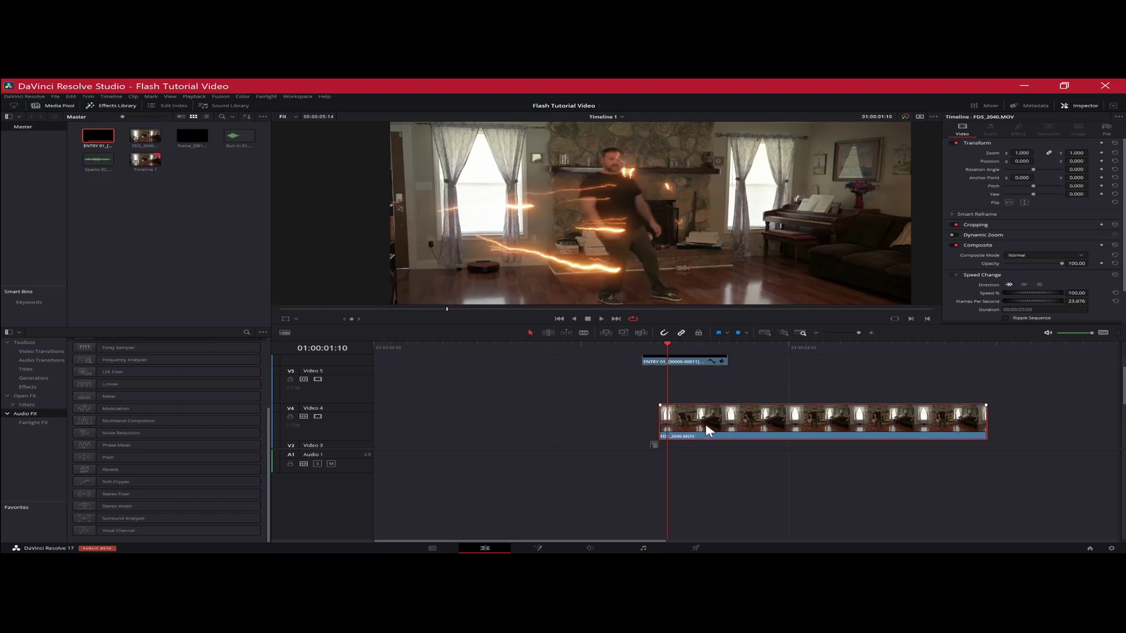
pyautogui.press('Right')
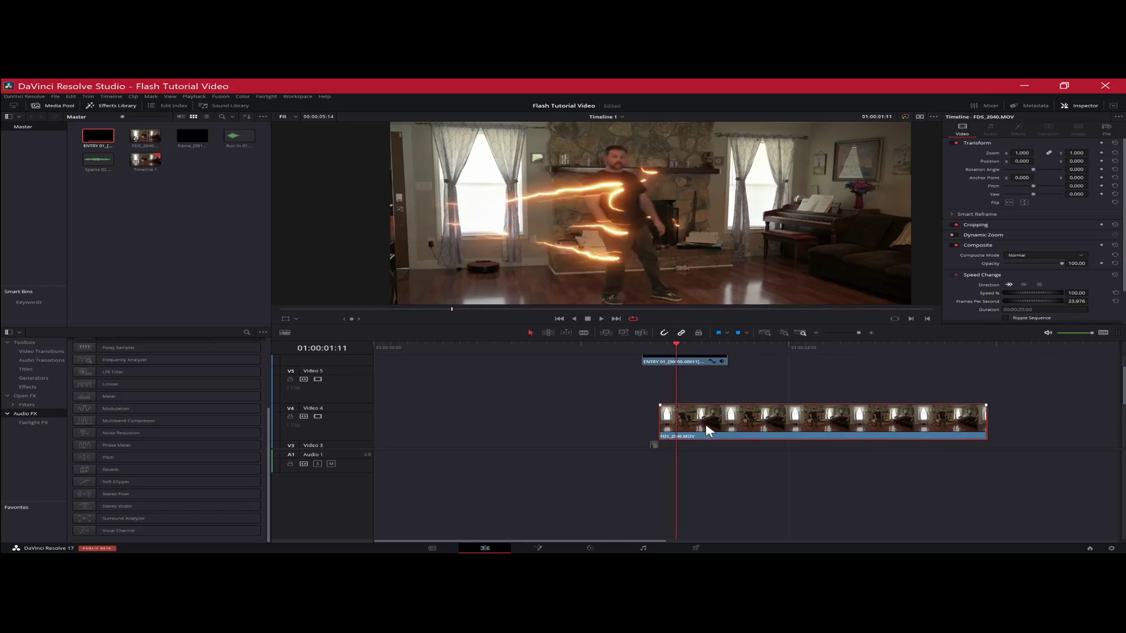
pyautogui.press('Left')
pyautogui.press('Left')
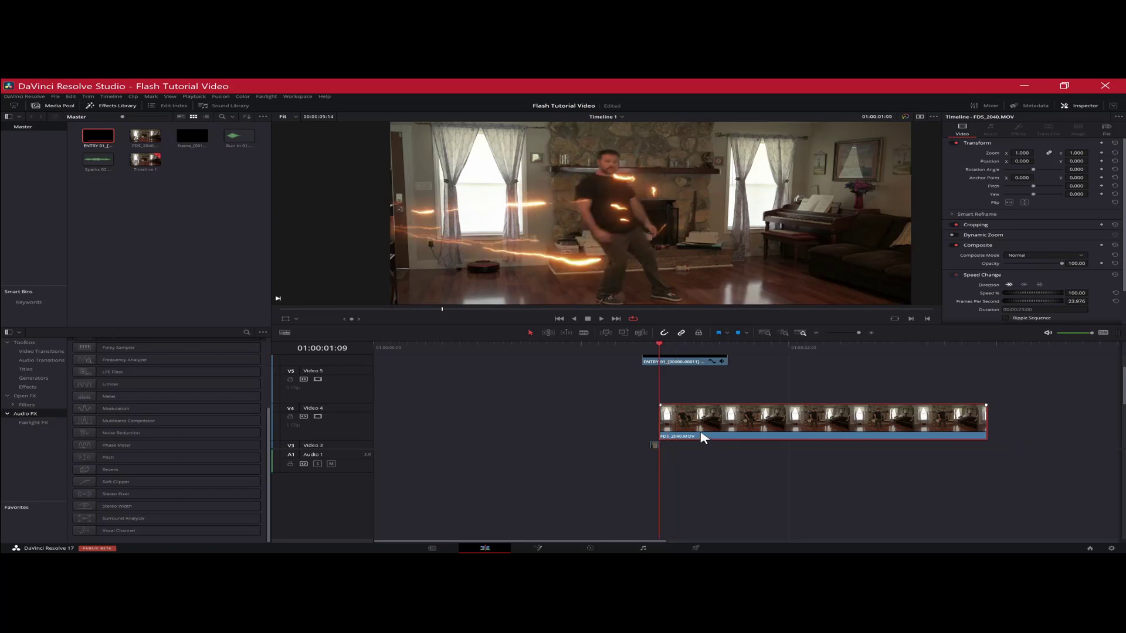
pyautogui.press('Right')
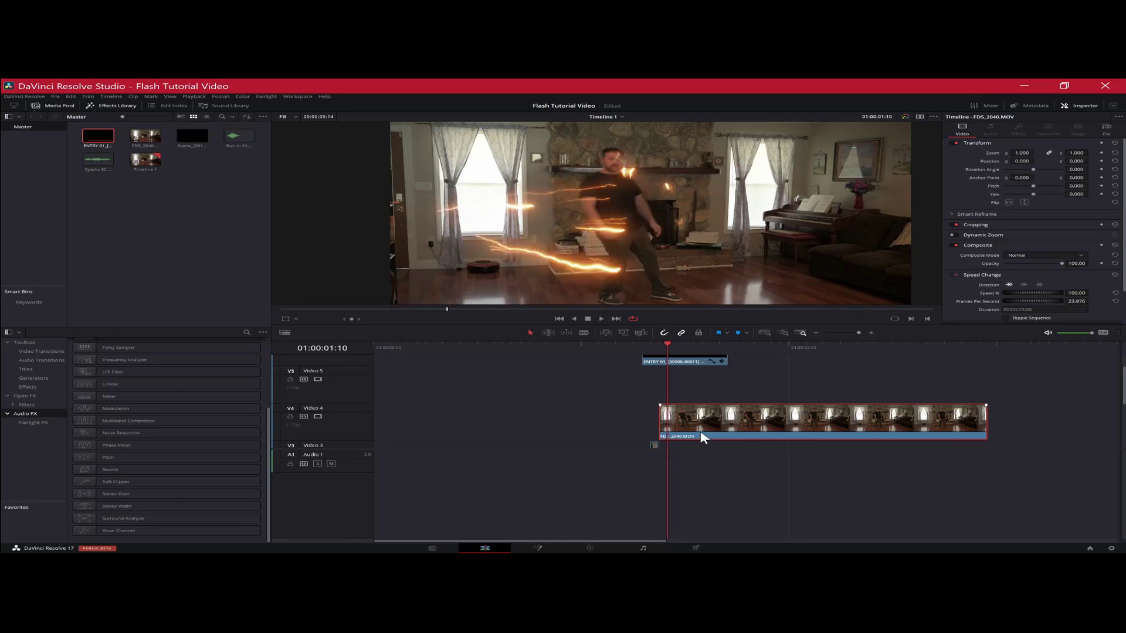
pyautogui.hotkey('ctrl', 'b')
pyautogui.moveTo(705, 435); pyautogui.dragTo(711, 397)
pyautogui.moveTo(879, 396); pyautogui.dragTo(844, 392)
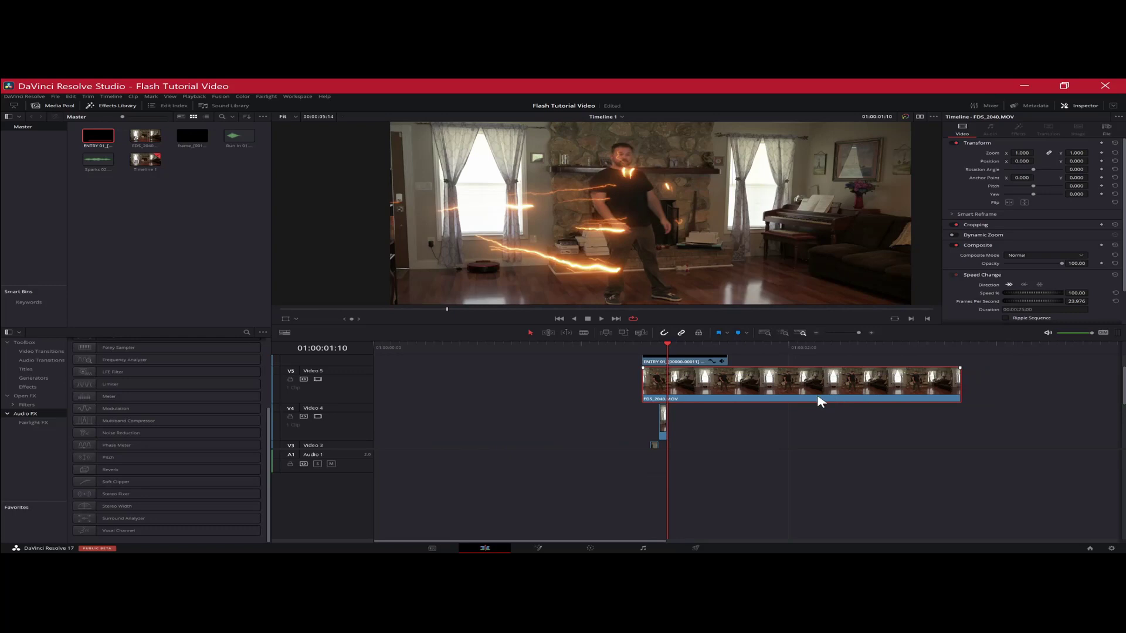
# Split the Video 5 clip at 01:00:01:10
pyautogui.press('Right')
pyautogui.press('Right')
pyautogui.press('Right')
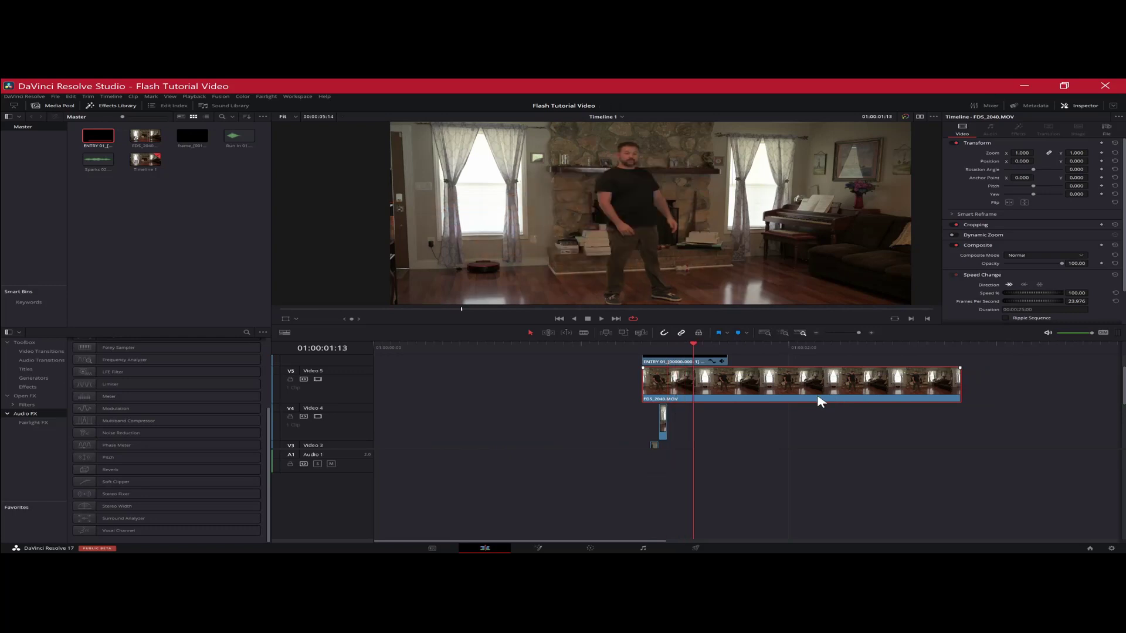
pyautogui.press('Left')
pyautogui.press('Left')
pyautogui.press('Left')
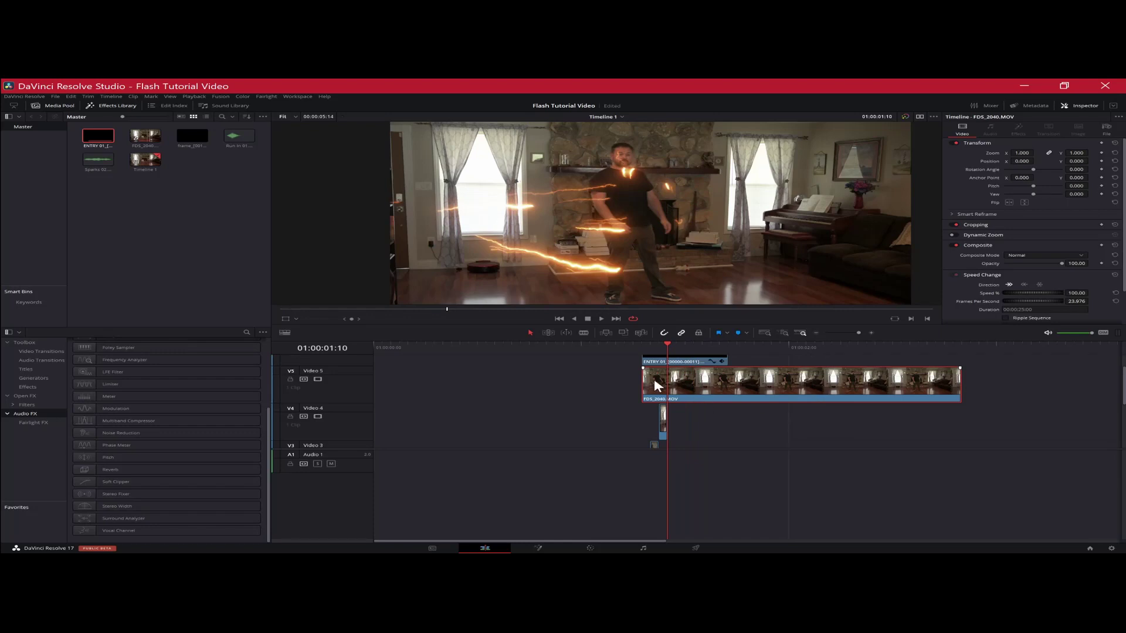
pyautogui.hotkey('ctrl', 'b')
# Select the short Video 2 clip and bring the playhead back to 01:00:01:07
pyautogui.scroll(-5, 654, 381)
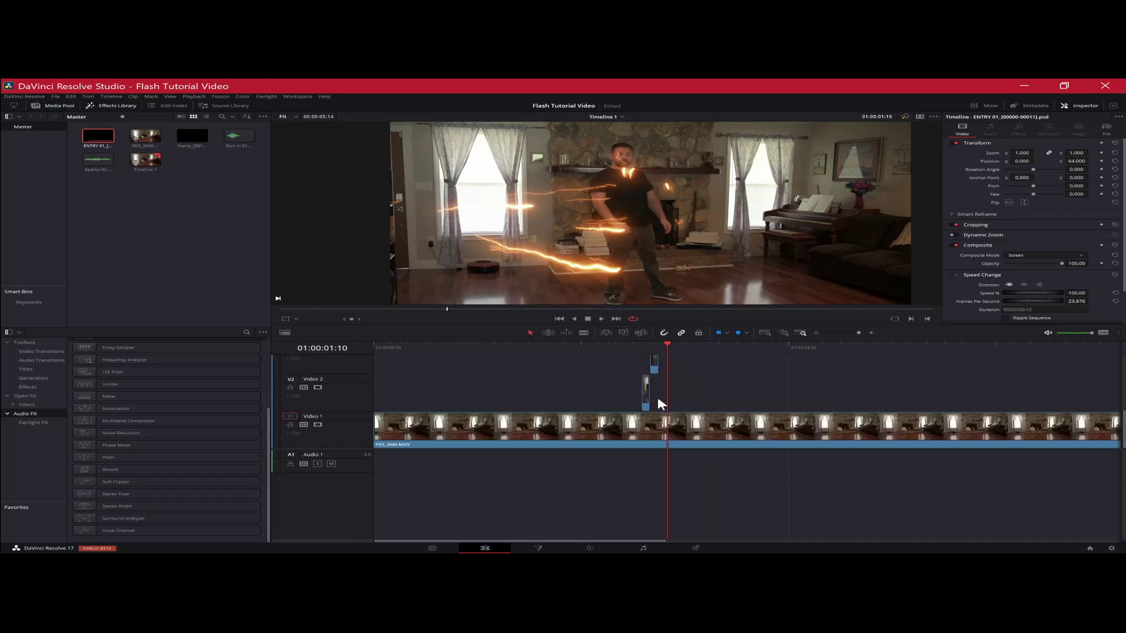
pyautogui.scroll(4, 656, 394)
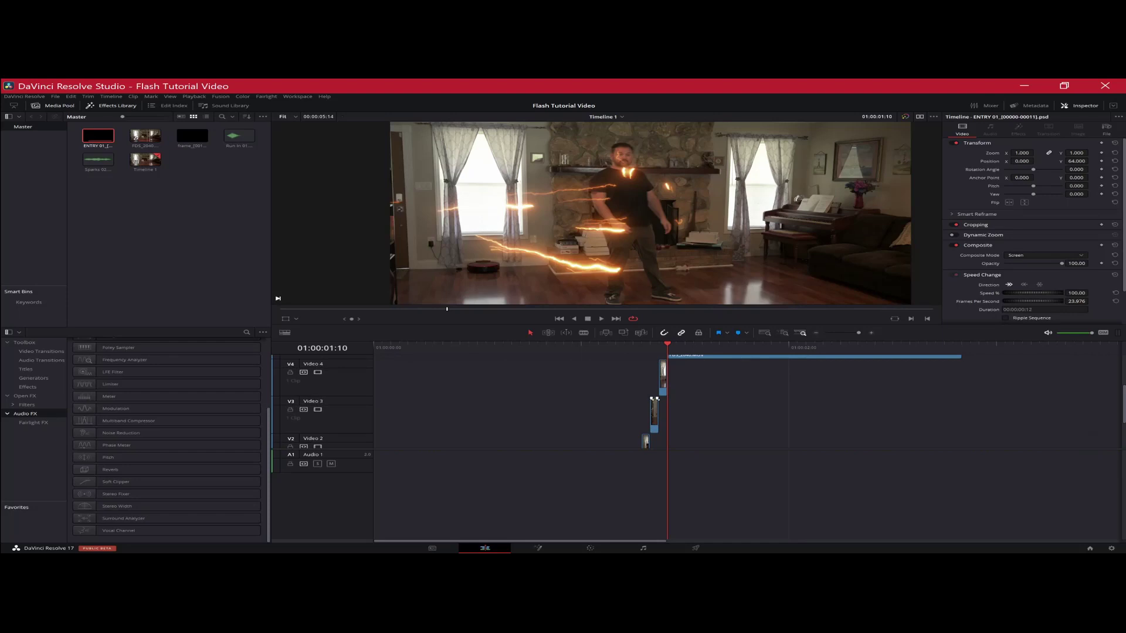
pyautogui.scroll(-2, 688, 363)
pyautogui.click(646, 413)
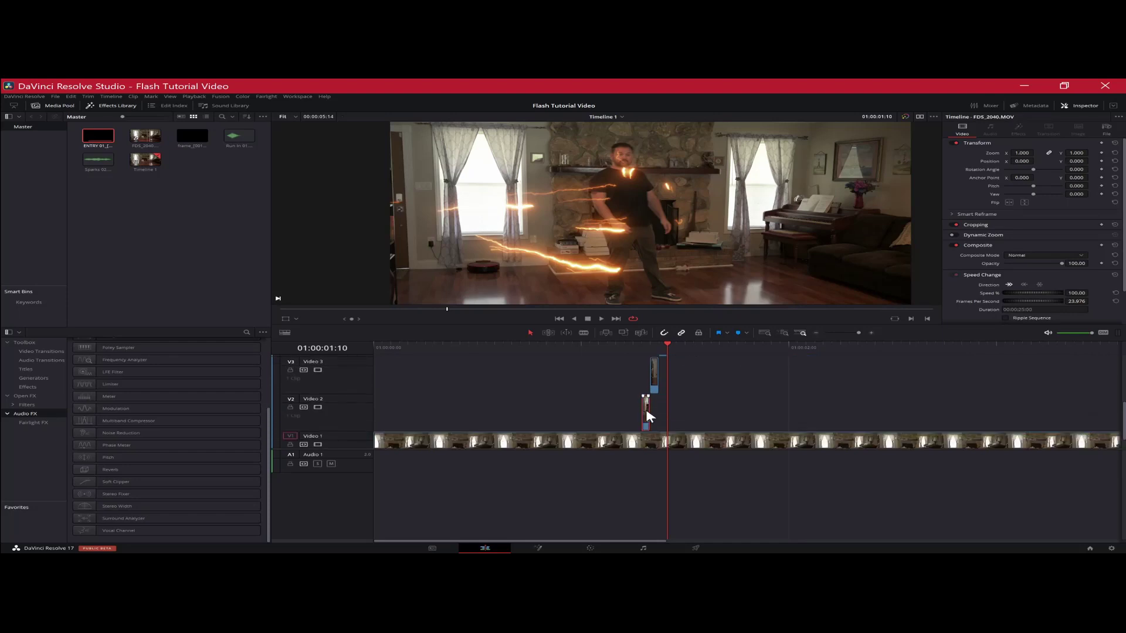
pyautogui.scroll(4, 654, 375)
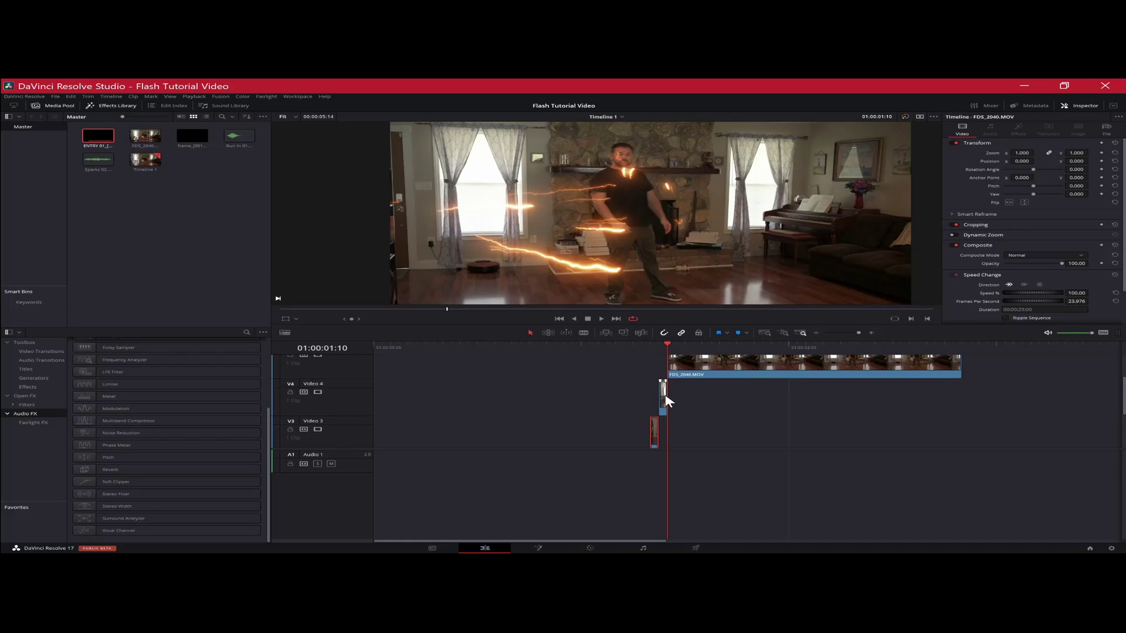
pyautogui.press('Left')
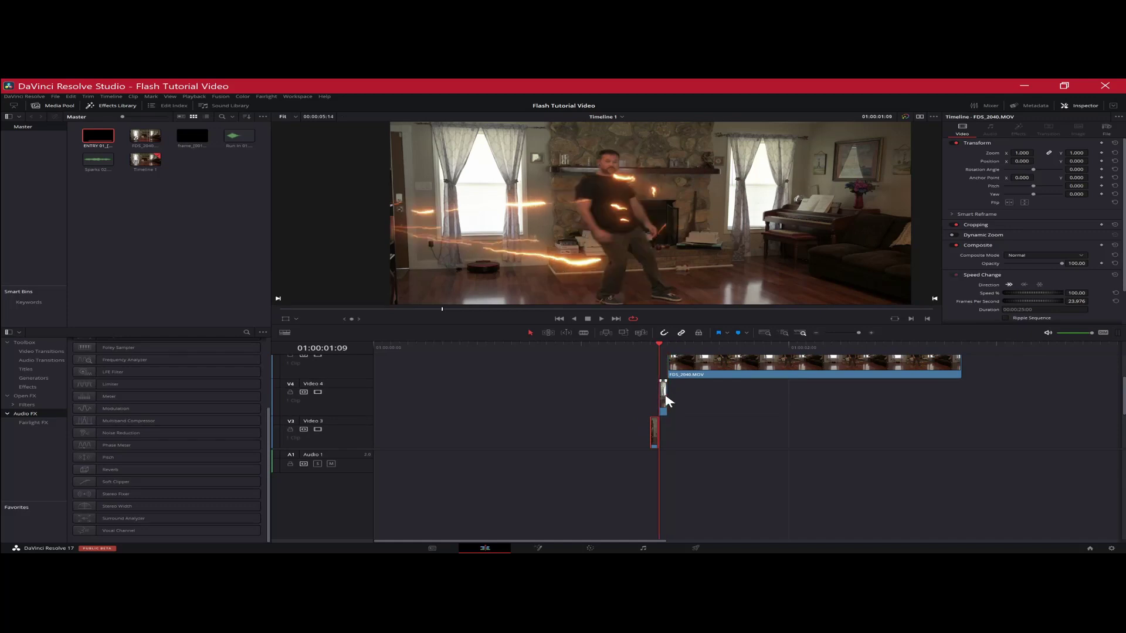
pyautogui.press('Left')
pyautogui.press('Right')
pyautogui.press('Left')
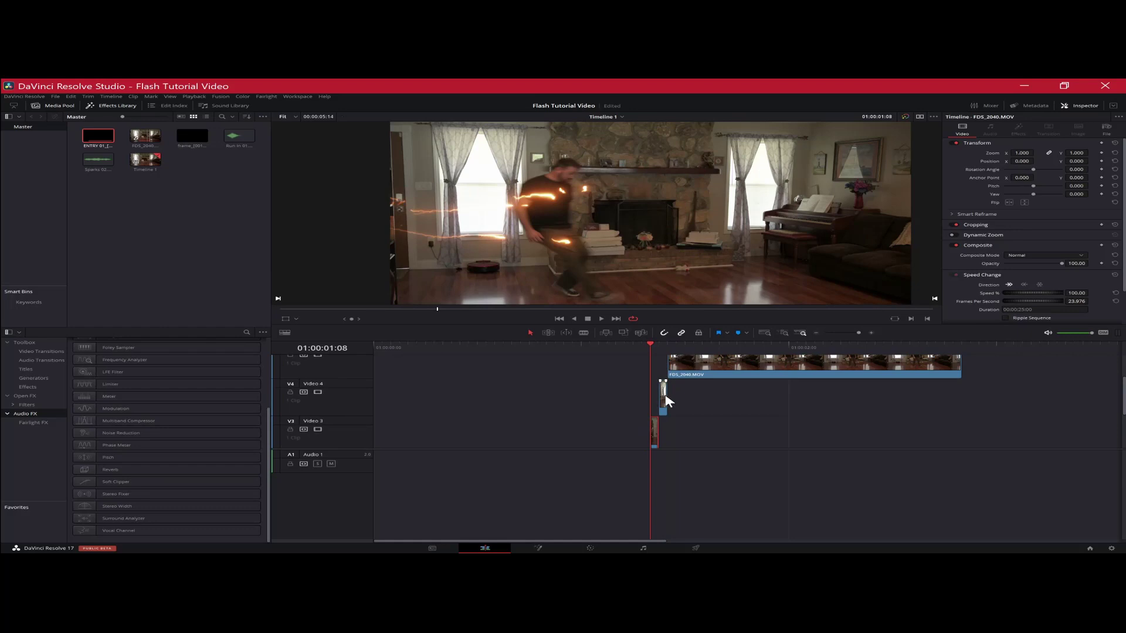
pyautogui.press('Left')
pyautogui.press('Left')
pyautogui.press('Left')
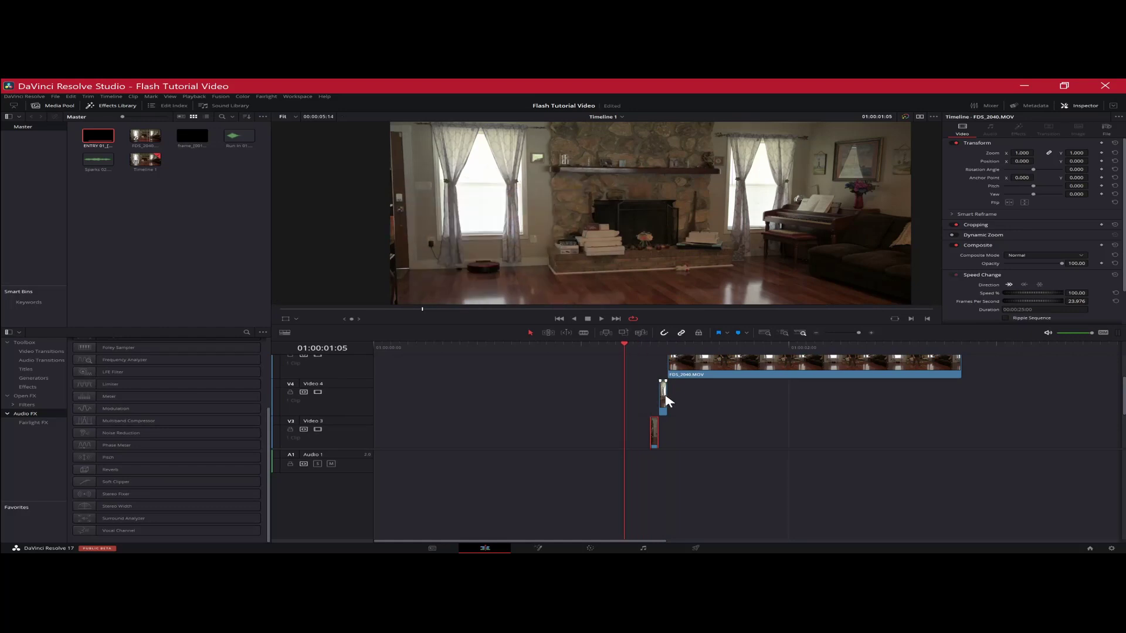
pyautogui.press('Right')
pyautogui.press('Right')
pyautogui.press('Right')
pyautogui.press('Right')
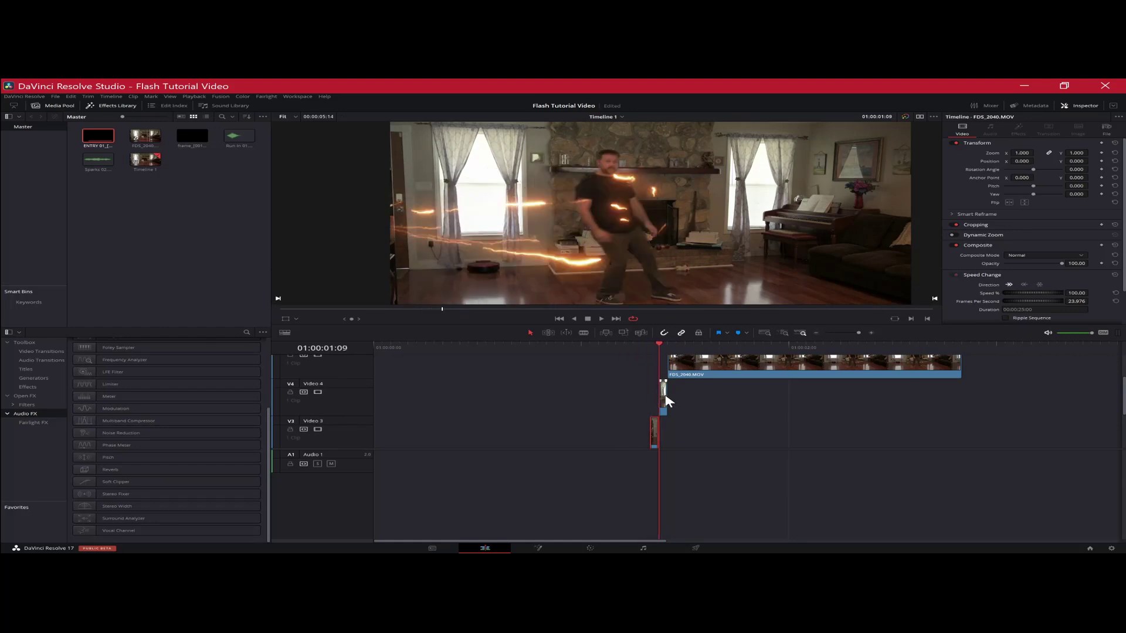
pyautogui.press('Left')
pyautogui.press('Right')
pyautogui.press('Left')
pyautogui.press('Left')
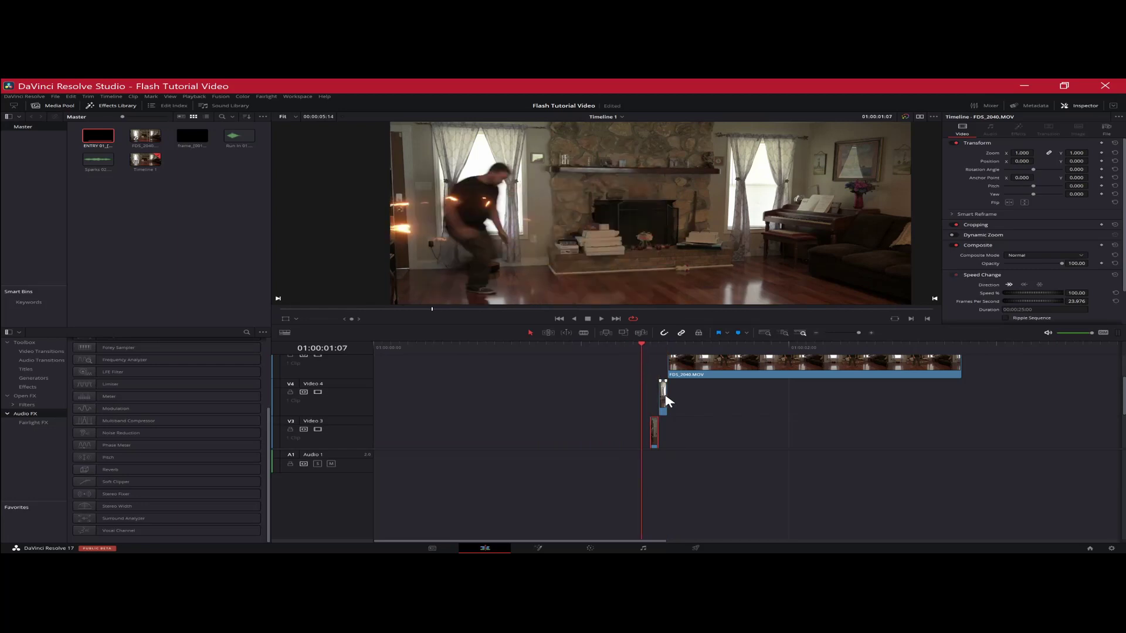
# Disable the lightning overlay's Video 6 track so it is hidden from the output
pyautogui.scroll(3, 616, 398)
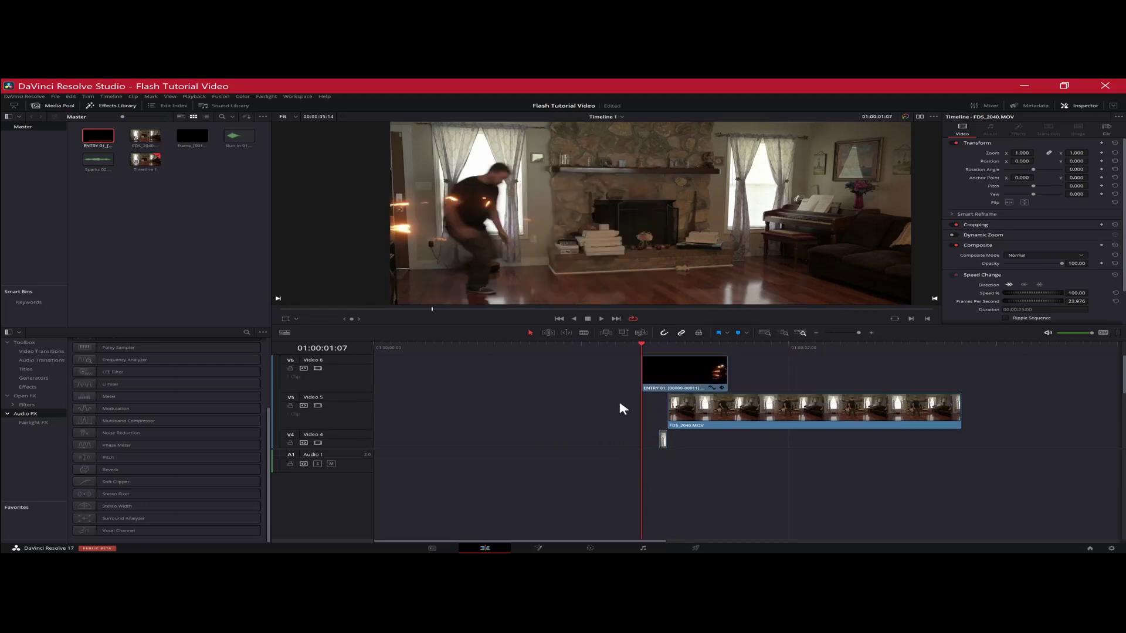
pyautogui.click(678, 378)
pyautogui.click(317, 369)
# Open the full FDS_2040.MOV clip on Video 1 in the Fusion page
pyautogui.scroll(-5, 636, 378)
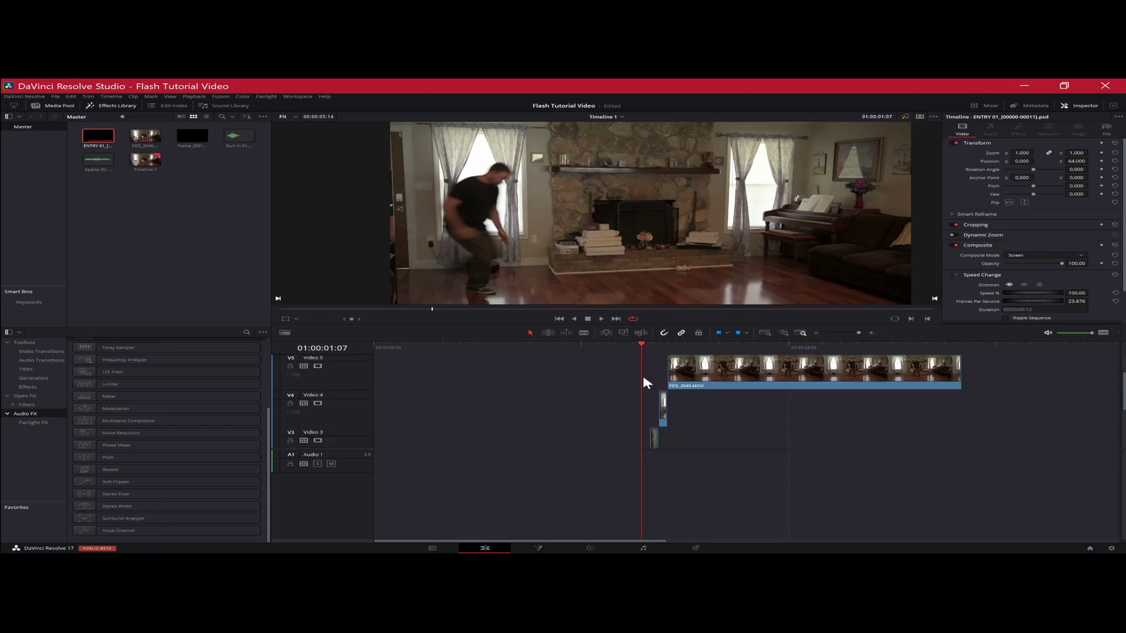
pyautogui.click(645, 390)
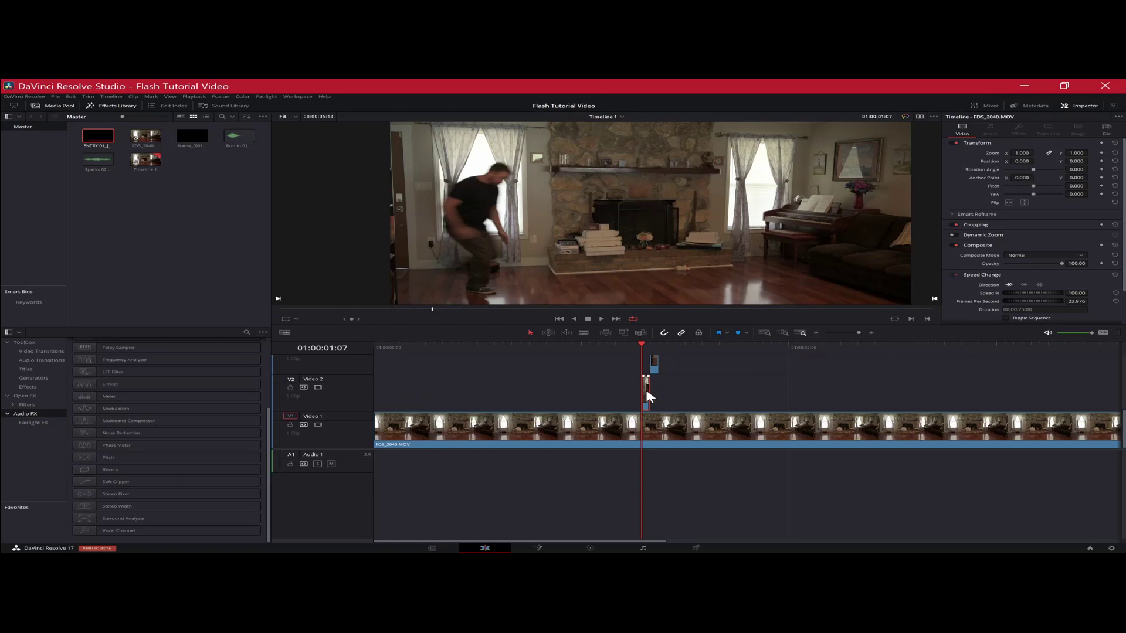
pyautogui.click(539, 549)
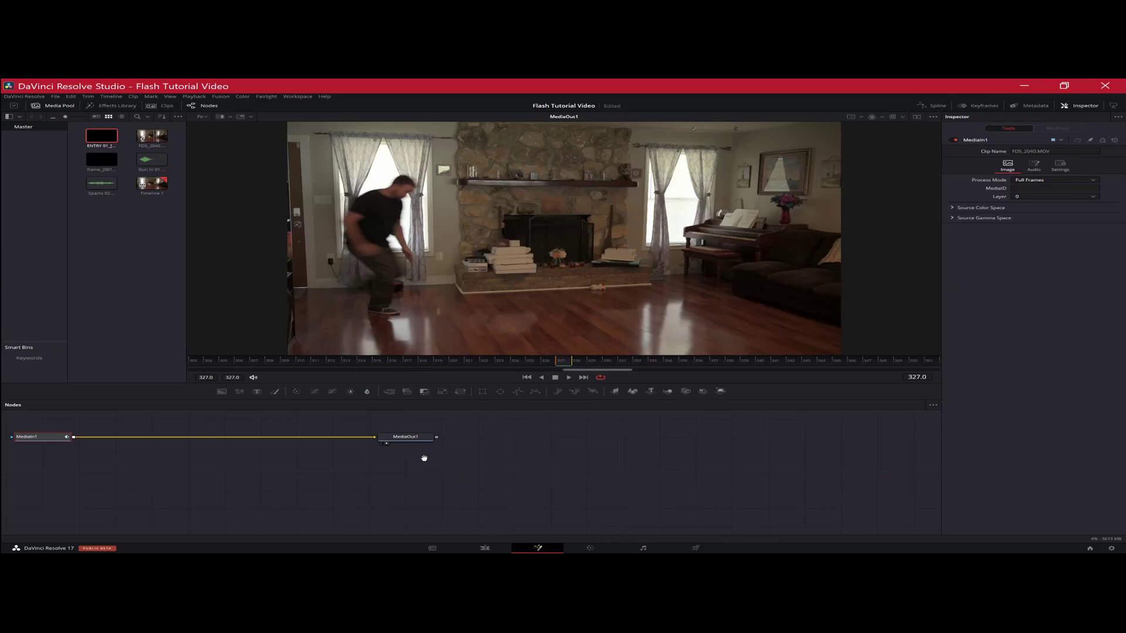
# Insert a Directional Blur node between MediaIn1 and MediaOut1 and attach a Polygon mask to it
pyautogui.moveTo(424, 457); pyautogui.dragTo(626, 505)
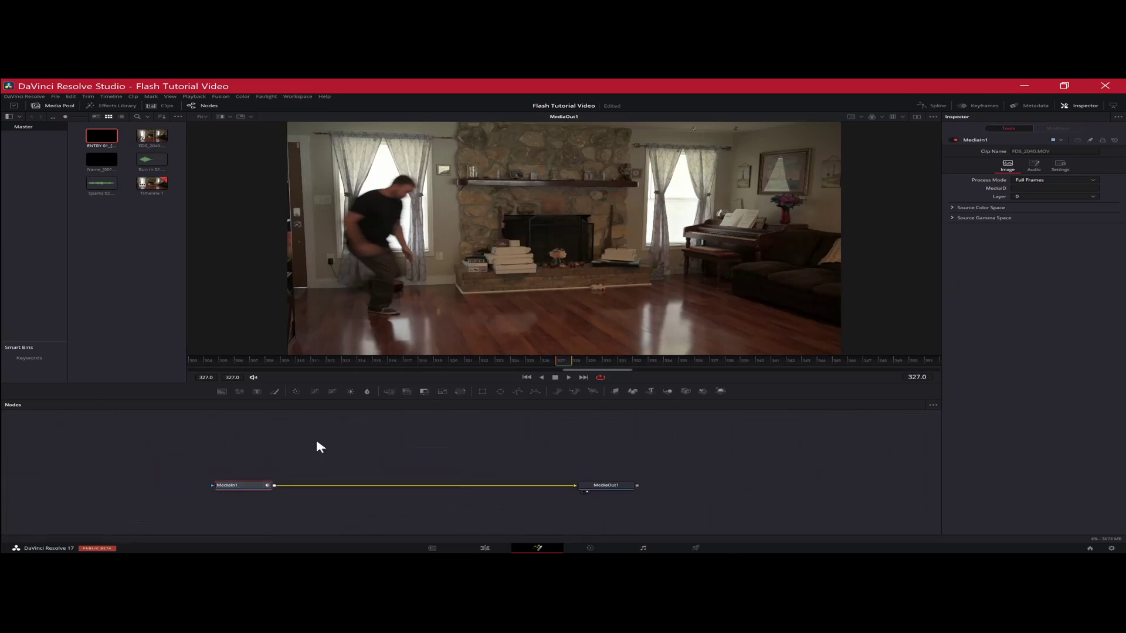
pyautogui.hotkey('shift', 'space')
pyautogui.write('Directional Blur')
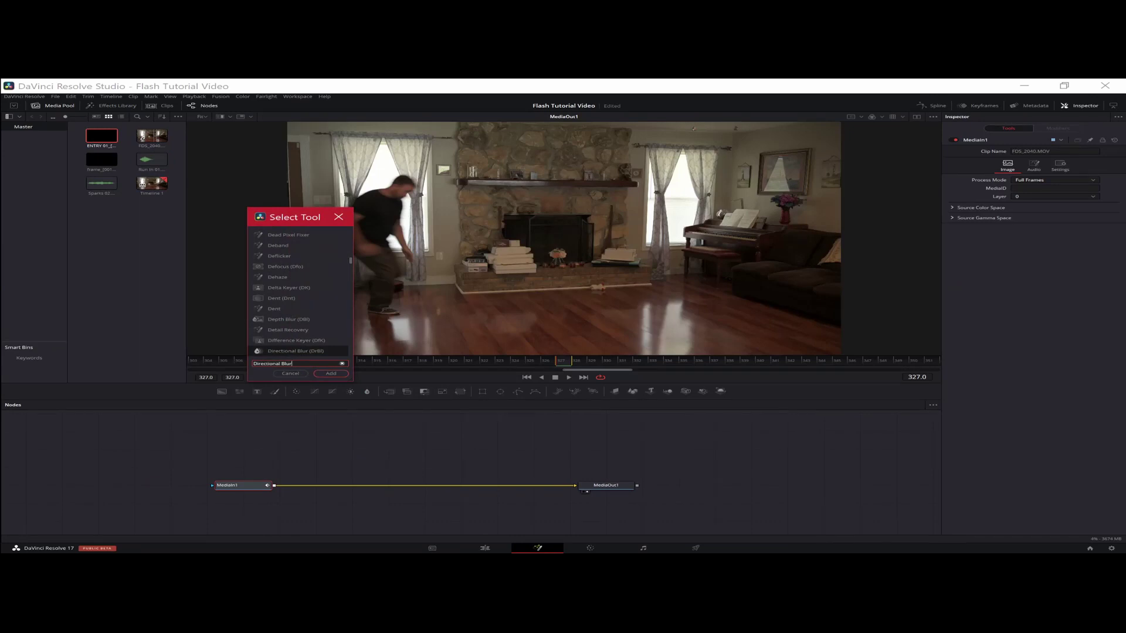
pyautogui.scroll(-2, 309, 346)
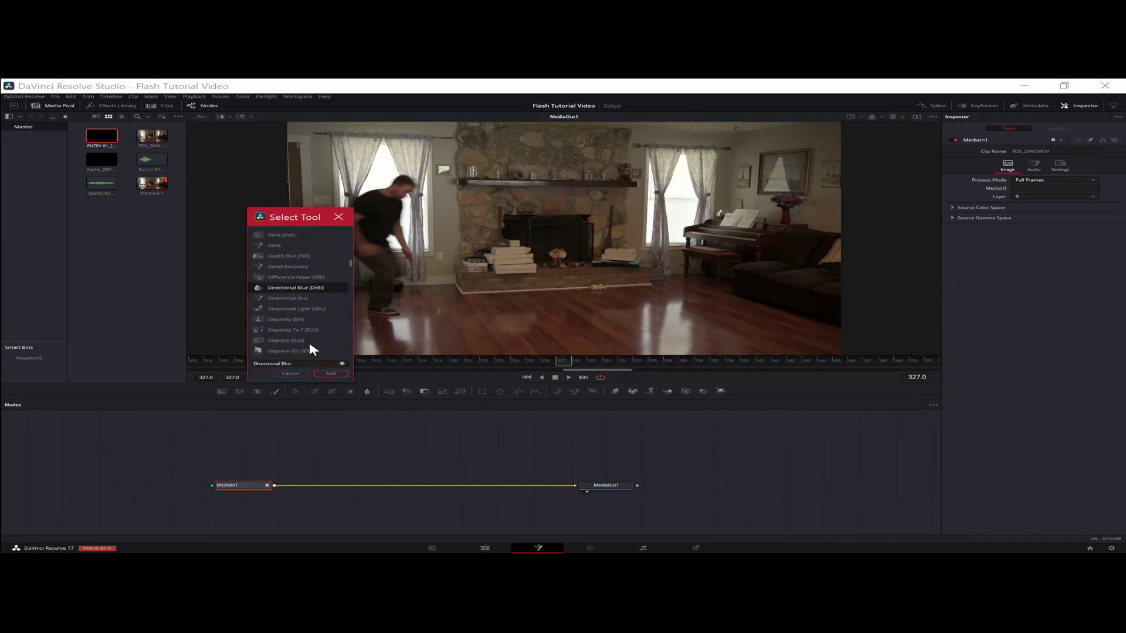
pyautogui.click(292, 299)
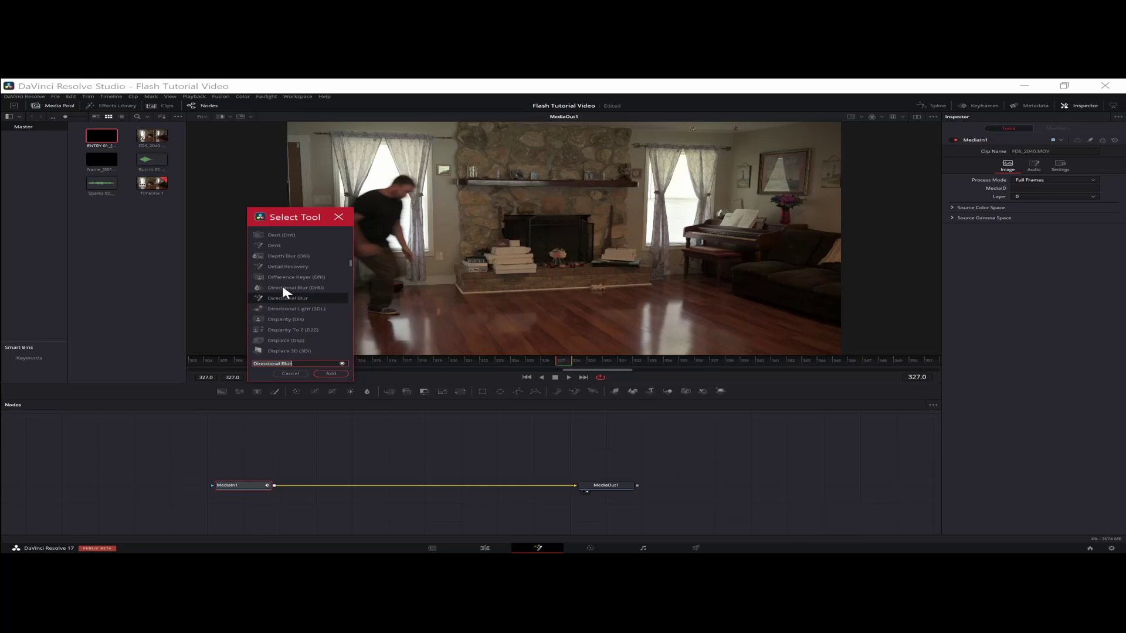
pyautogui.click(337, 374)
pyautogui.moveTo(326, 481); pyautogui.dragTo(410, 484)
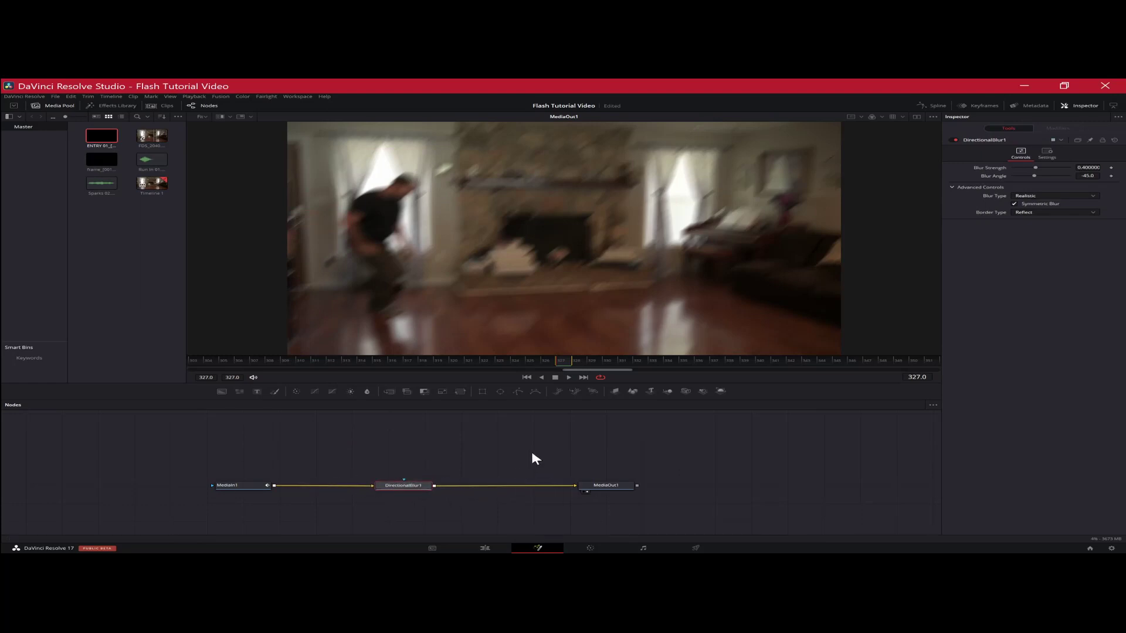
pyautogui.click(518, 395)
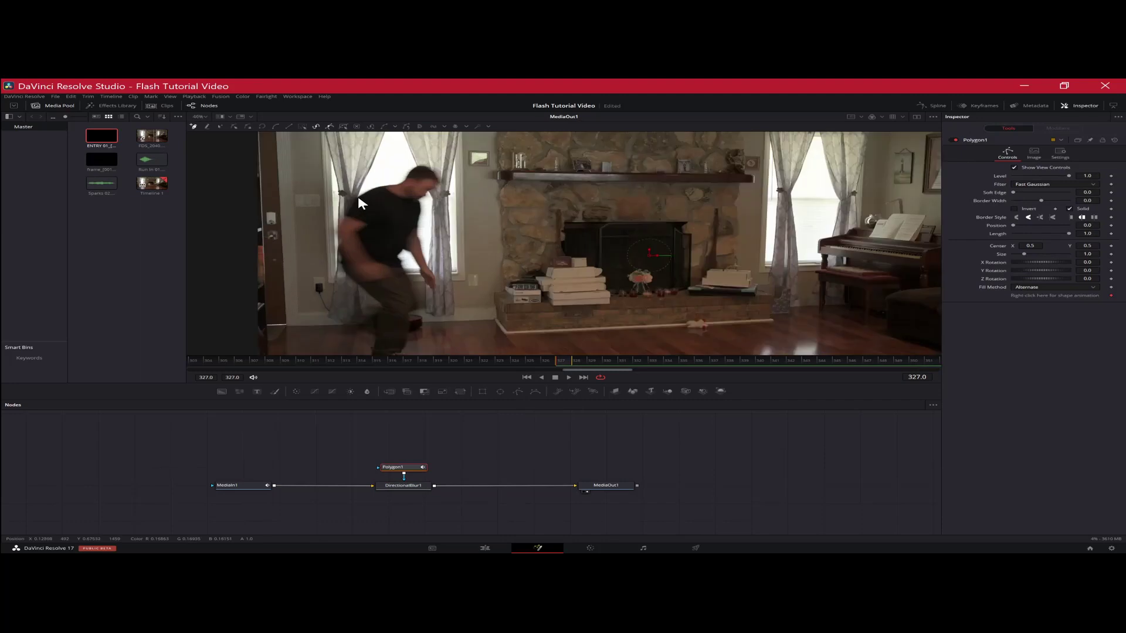
# Trace the polygon mask from the man's head down his left side to the bottom of his leg
pyautogui.click(389, 177)
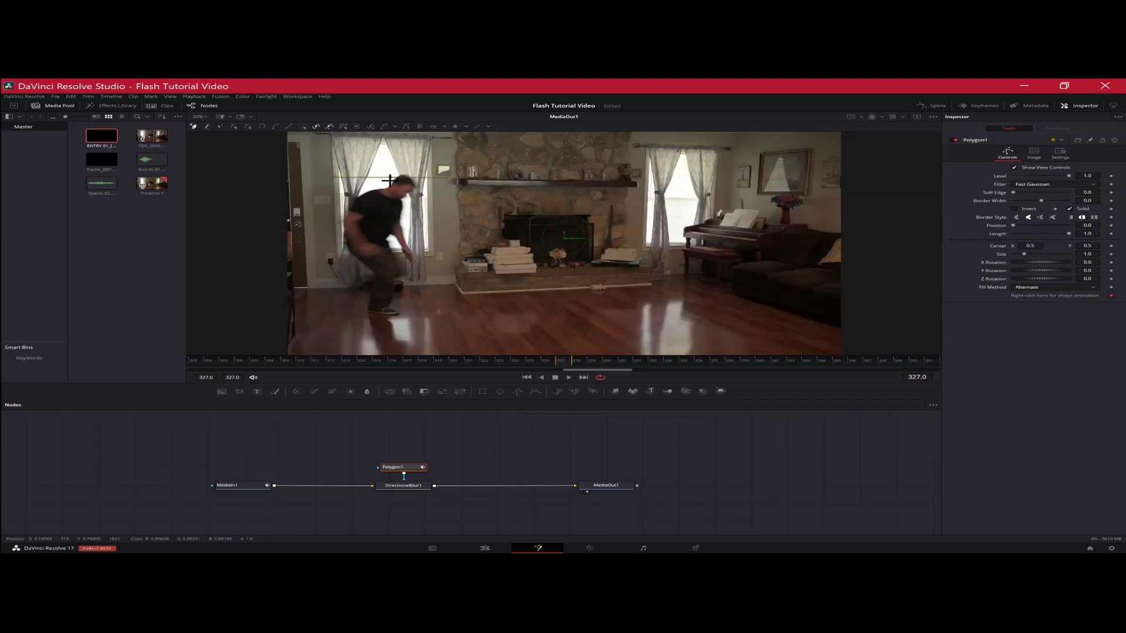
pyautogui.click(364, 188)
pyautogui.click(349, 199)
pyautogui.click(338, 218)
pyautogui.click(339, 239)
pyautogui.click(356, 262)
pyautogui.click(368, 272)
pyautogui.click(367, 287)
pyautogui.click(364, 309)
# Close the outline up his back to the shoulder and set the mask's Soft Edge to 0.0835
pyautogui.click(403, 314)
pyautogui.click(401, 287)
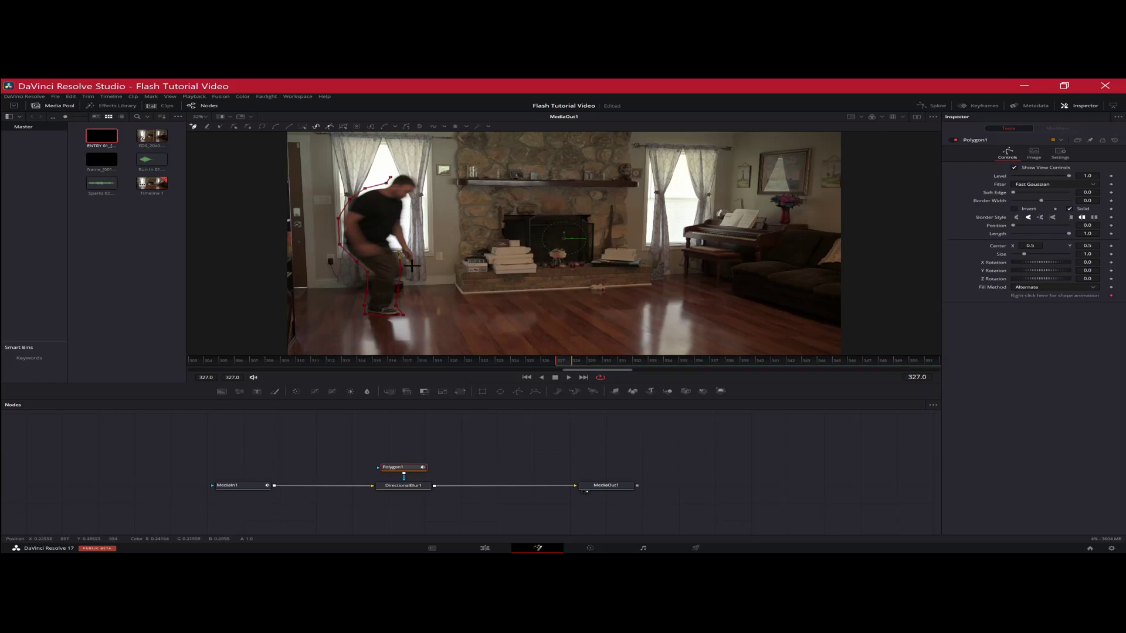
pyautogui.click(414, 262)
pyautogui.click(408, 227)
pyautogui.click(410, 205)
pyautogui.click(416, 174)
pyautogui.click(393, 175)
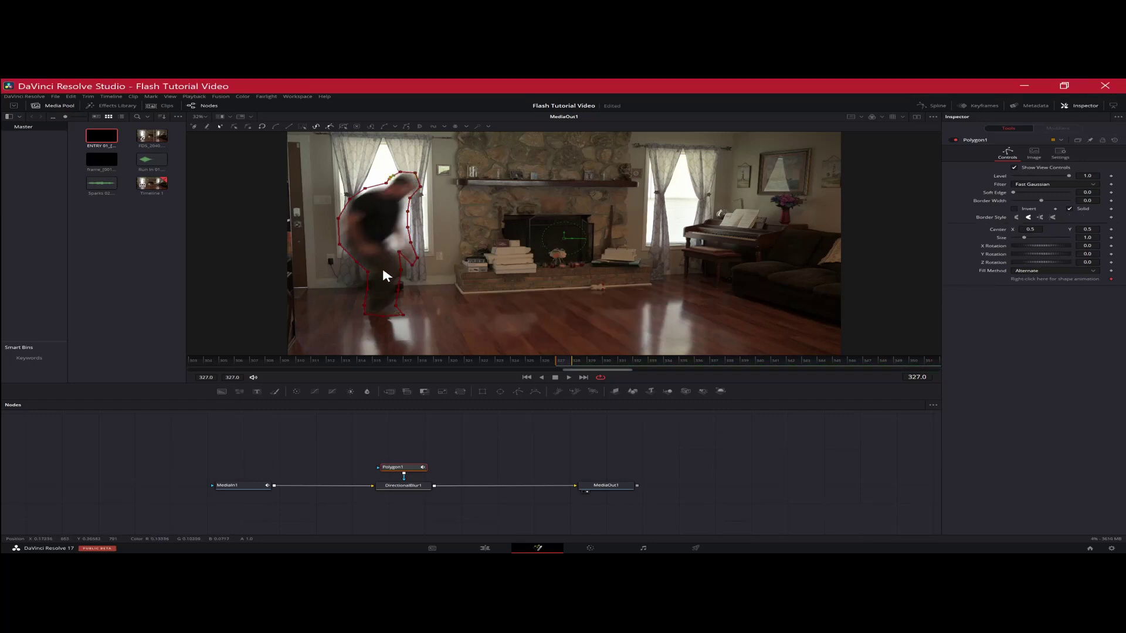
pyautogui.scroll(2, 372, 228)
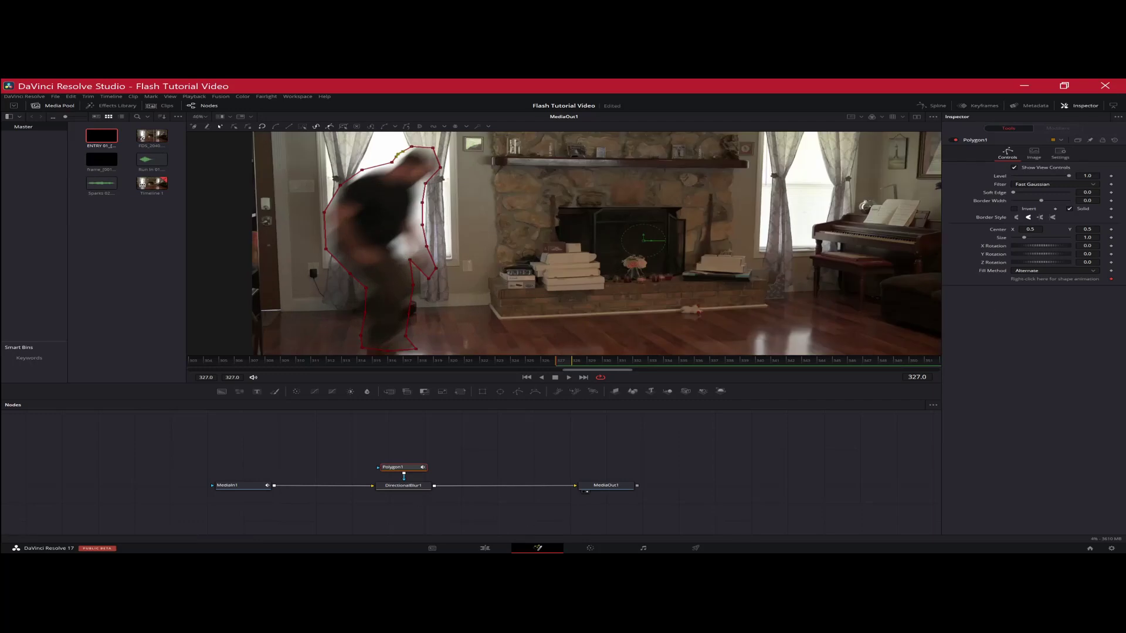
pyautogui.moveTo(1016, 192); pyautogui.dragTo(1036, 193)
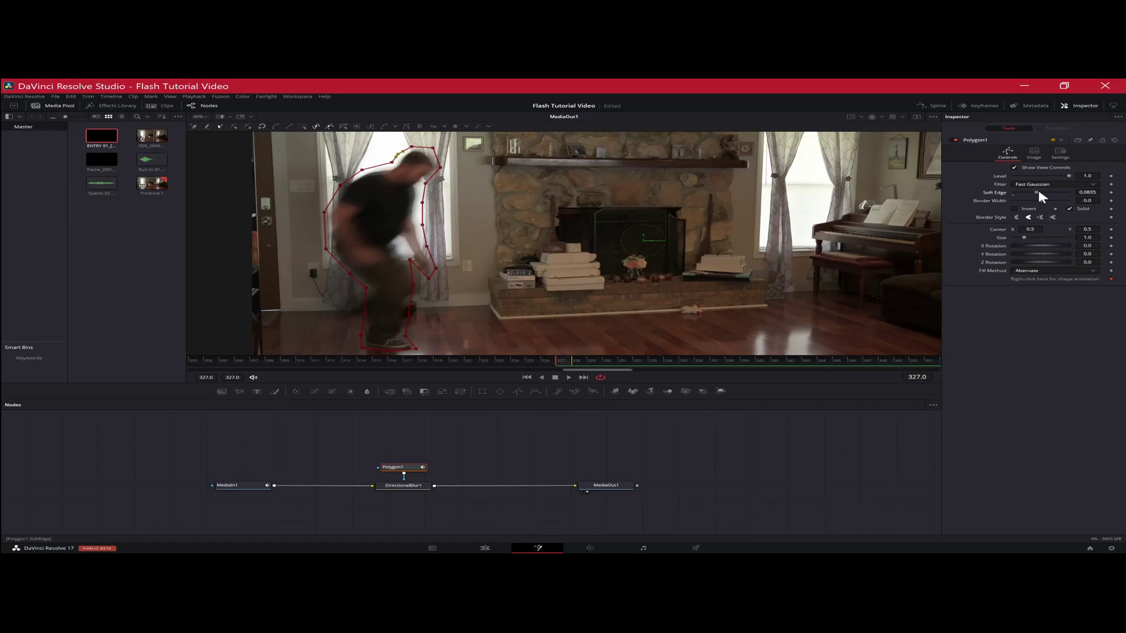
# Set DirectionalBlur1 to angle 20 and strength 0.535, then return to the Edit page timeline
pyautogui.click(408, 486)
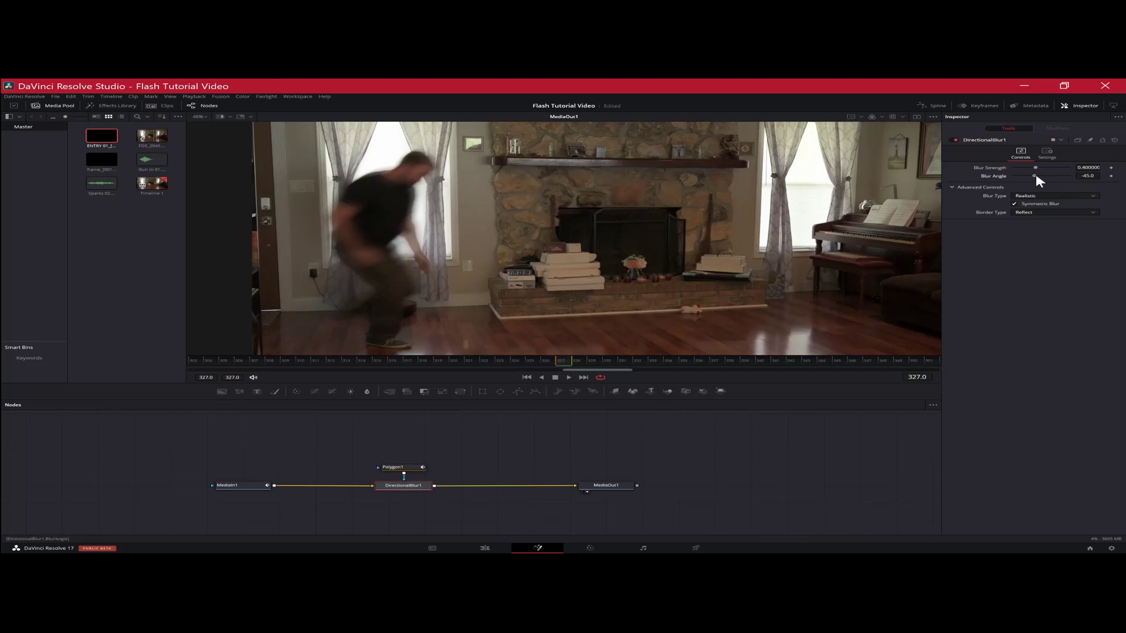
pyautogui.moveTo(1036, 176); pyautogui.dragTo(1046, 176)
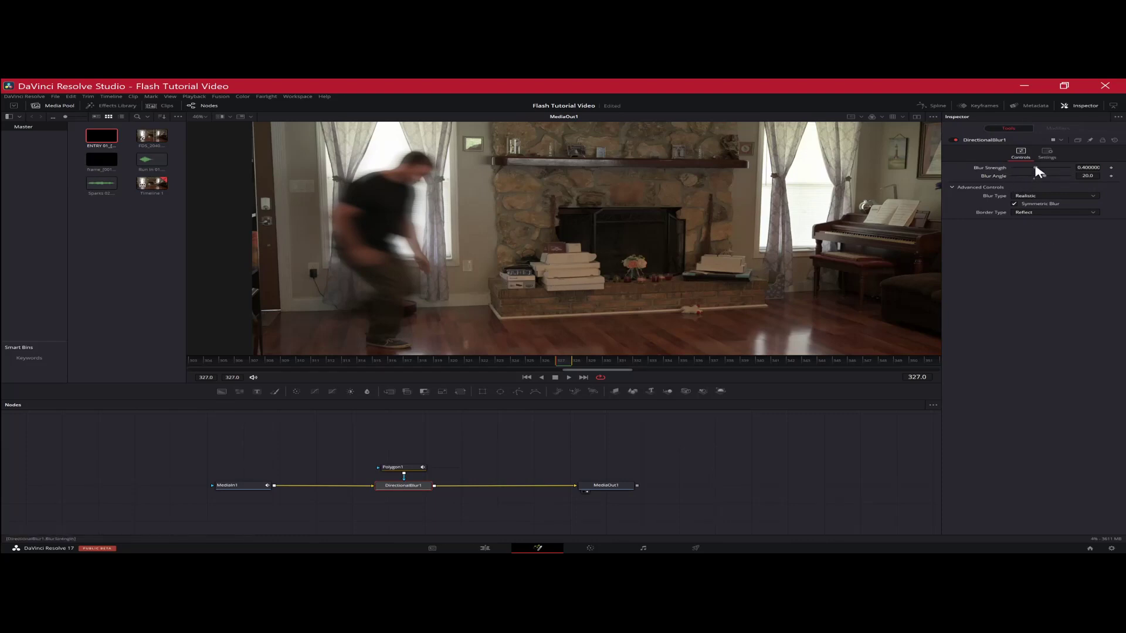
pyautogui.moveTo(1035, 166); pyautogui.dragTo(1043, 167)
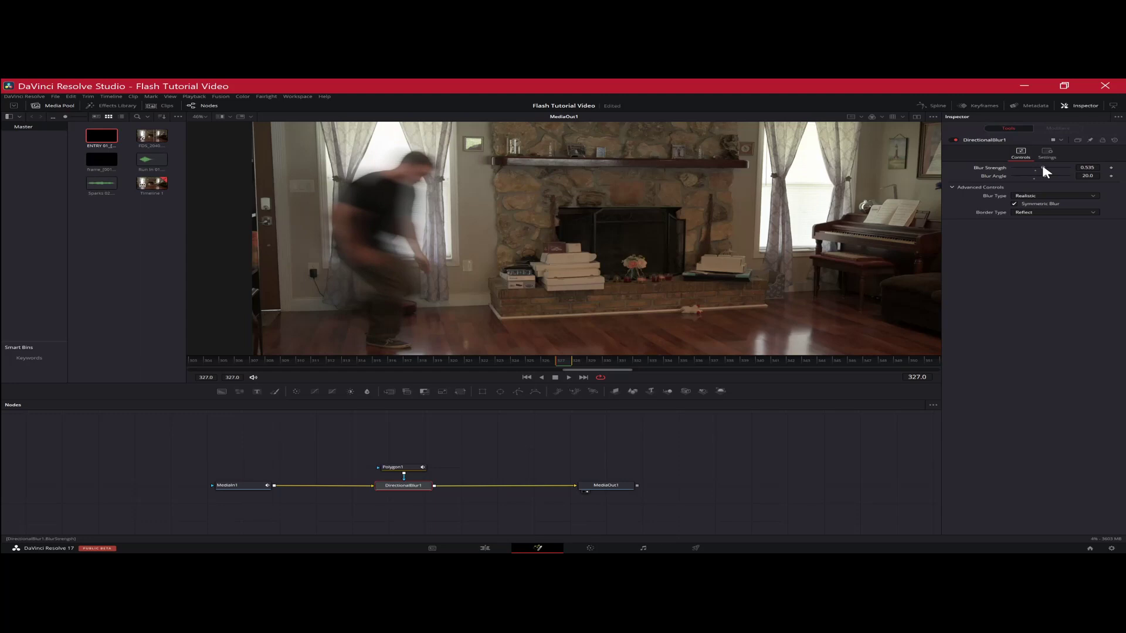
pyautogui.click(490, 550)
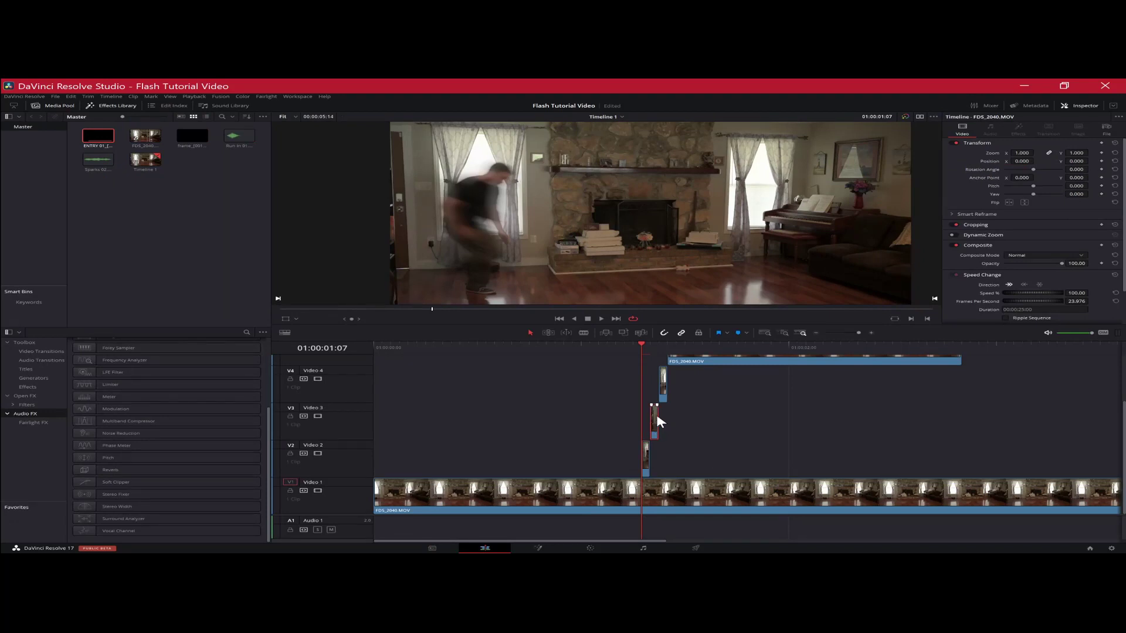
# Step one frame later, open that slice in Fusion, and link a Directional Blur between MediaIn1 and MediaOut1
pyautogui.press('Right')
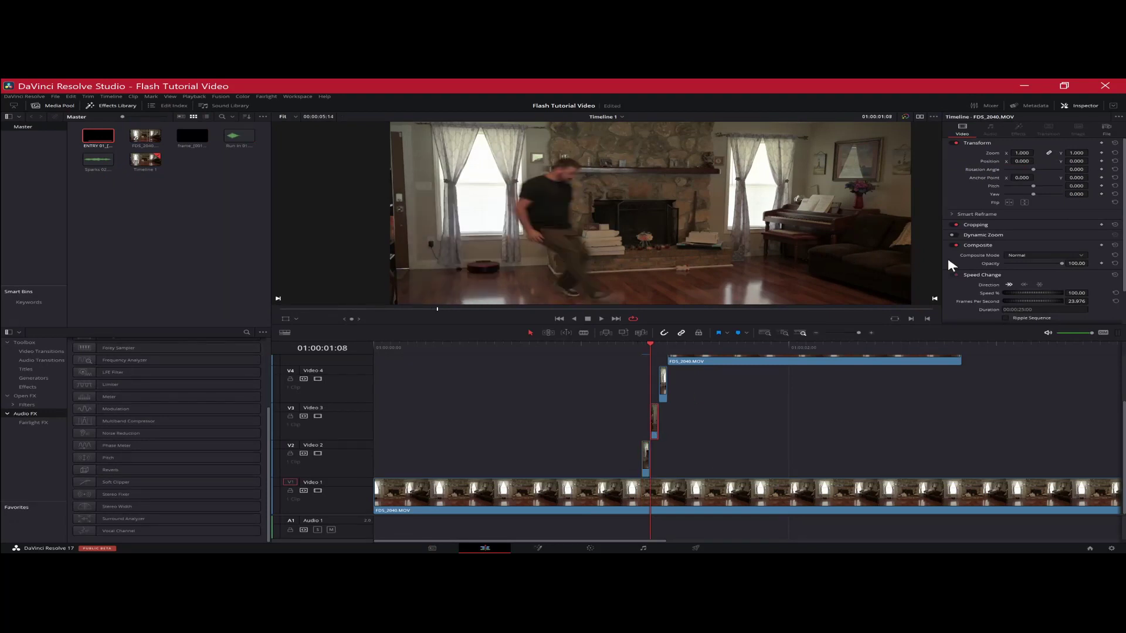
pyautogui.click(542, 550)
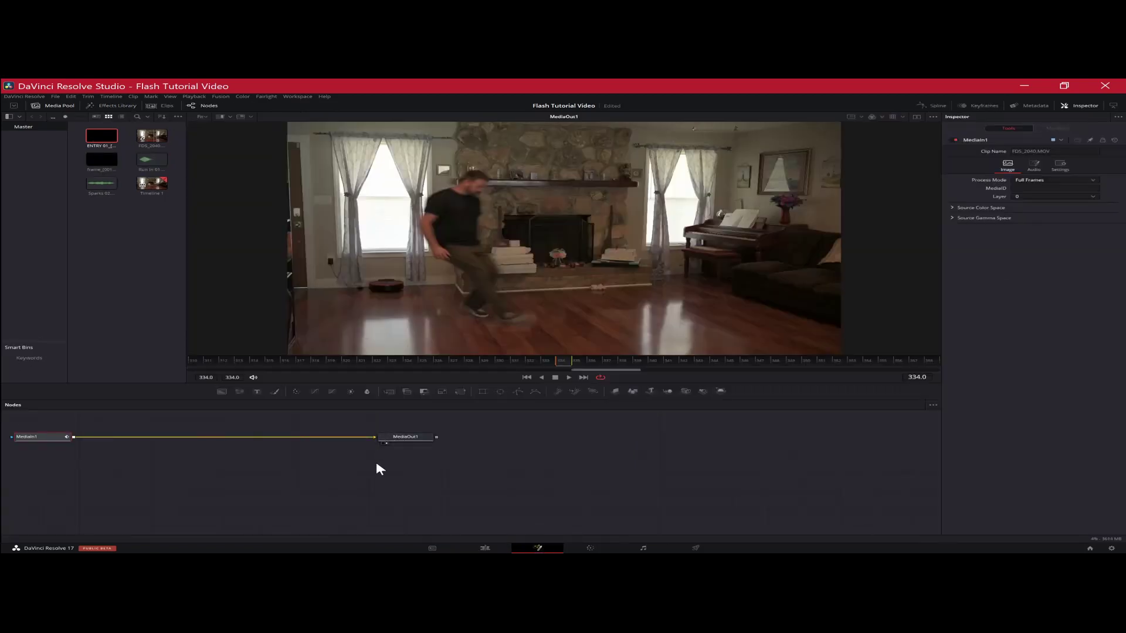
pyautogui.moveTo(377, 465); pyautogui.dragTo(650, 501)
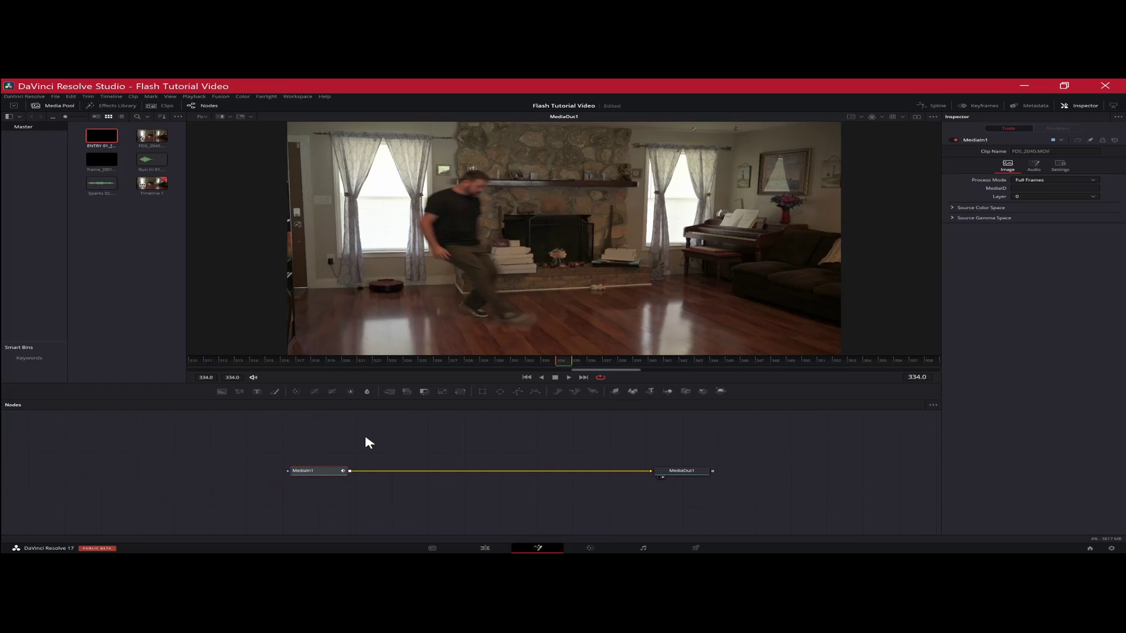
pyautogui.hotkey('shift', 'space')
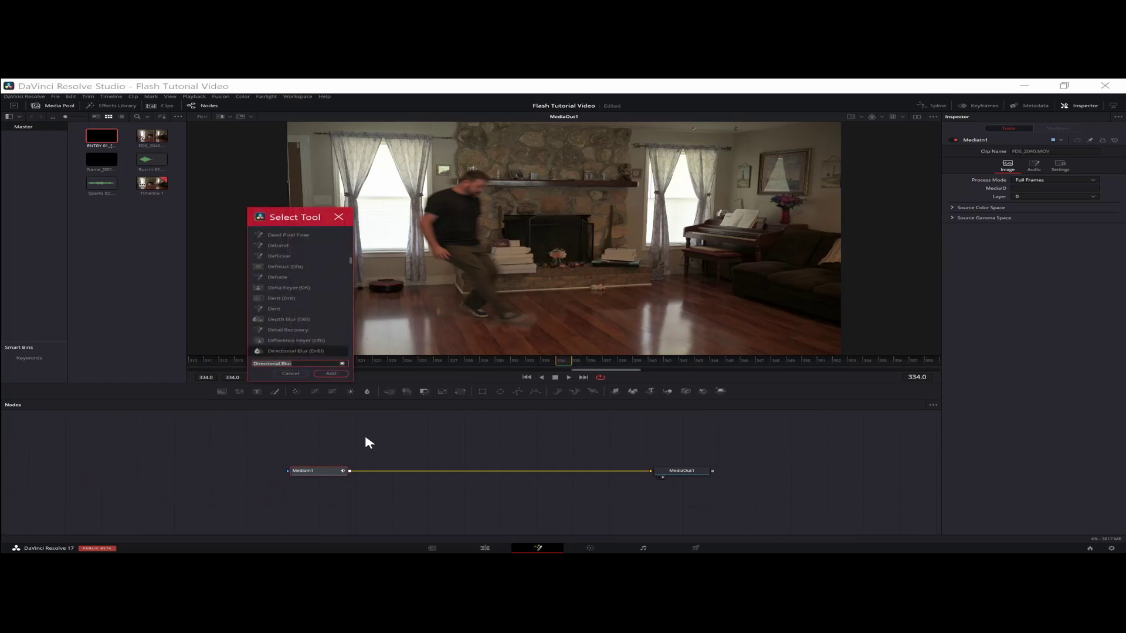
pyautogui.scroll(-1, 279, 359)
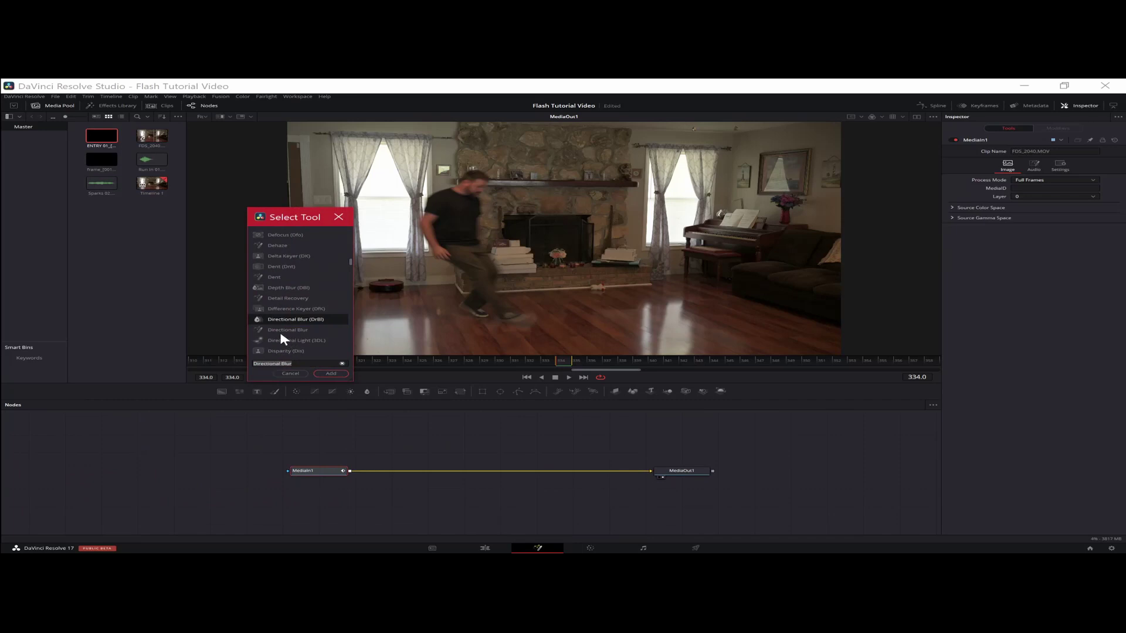
pyautogui.click(278, 330)
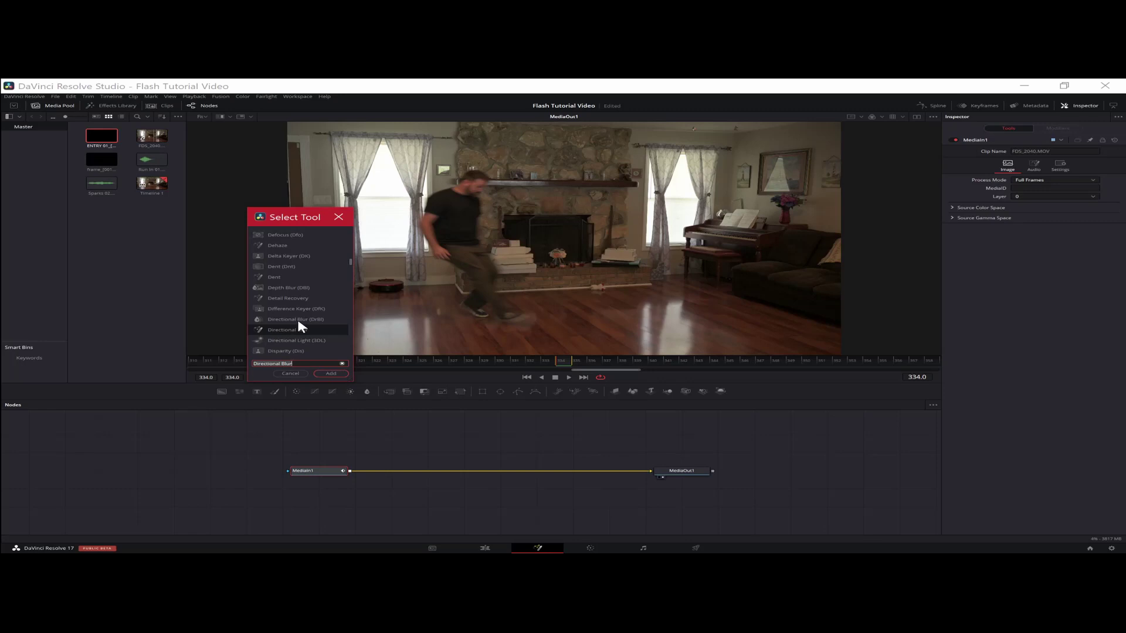
pyautogui.click(331, 374)
# Add a polygon mask to DirectionalBlur1 and trace the man from his head down past his legs
pyautogui.moveTo(389, 472); pyautogui.dragTo(492, 472)
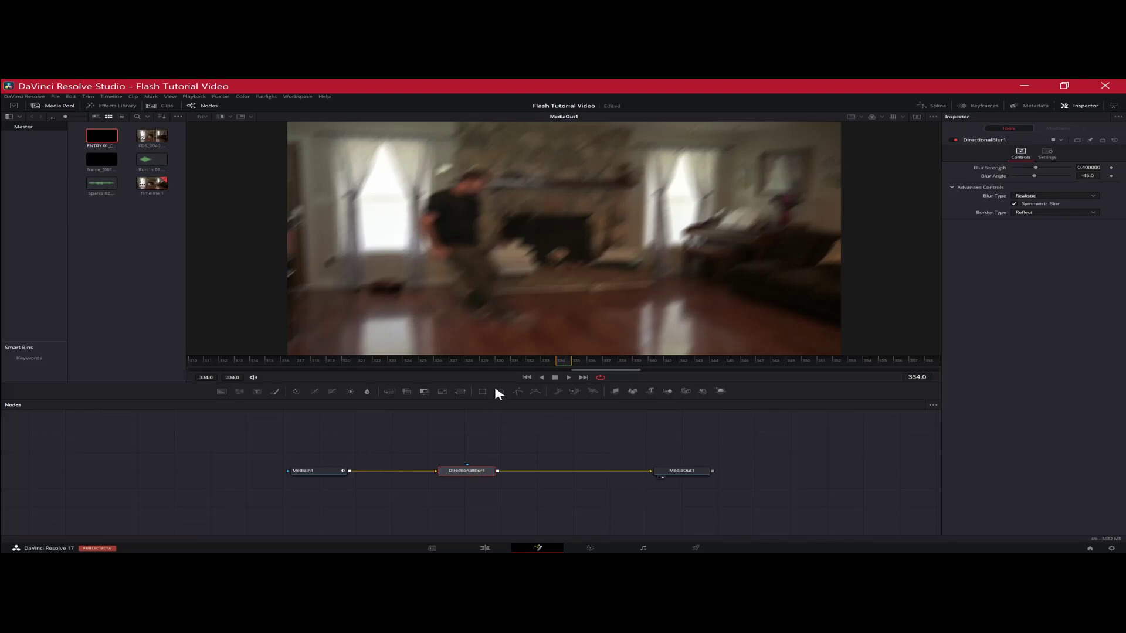
pyautogui.click(518, 391)
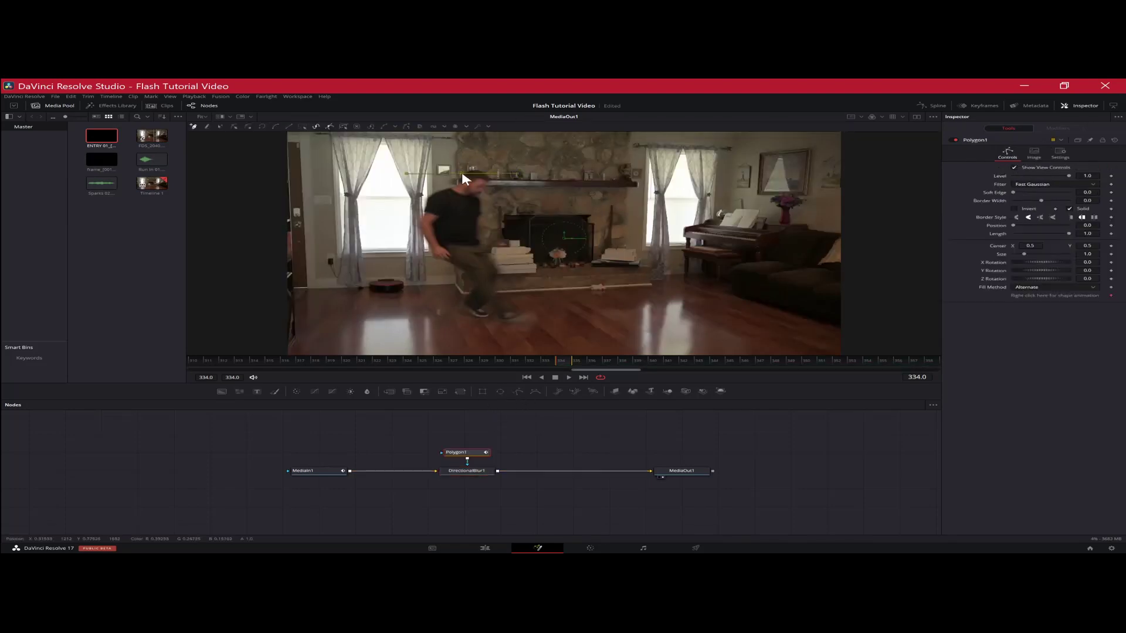
pyautogui.click(462, 176)
pyautogui.click(441, 187)
pyautogui.click(428, 199)
pyautogui.click(422, 214)
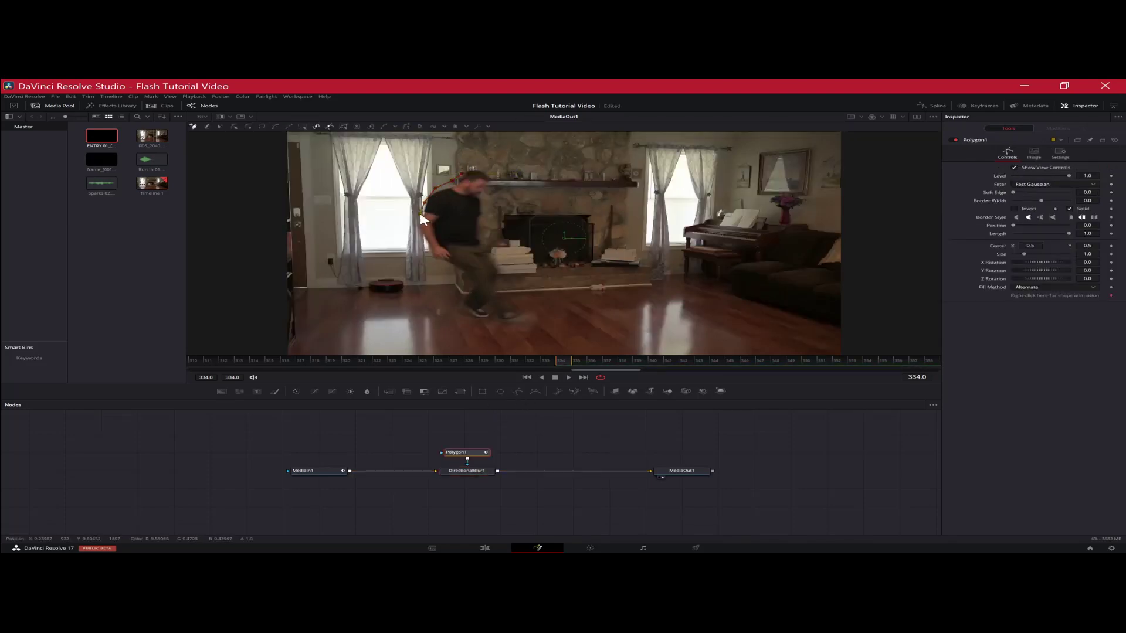
pyautogui.click(418, 230)
pyautogui.click(423, 249)
pyautogui.click(434, 263)
pyautogui.click(454, 270)
pyautogui.click(470, 289)
pyautogui.click(451, 304)
pyautogui.click(476, 320)
pyautogui.click(505, 322)
# Continue the polygon around the man's feet and up his back, closing the mask
pyautogui.click(520, 323)
pyautogui.click(531, 309)
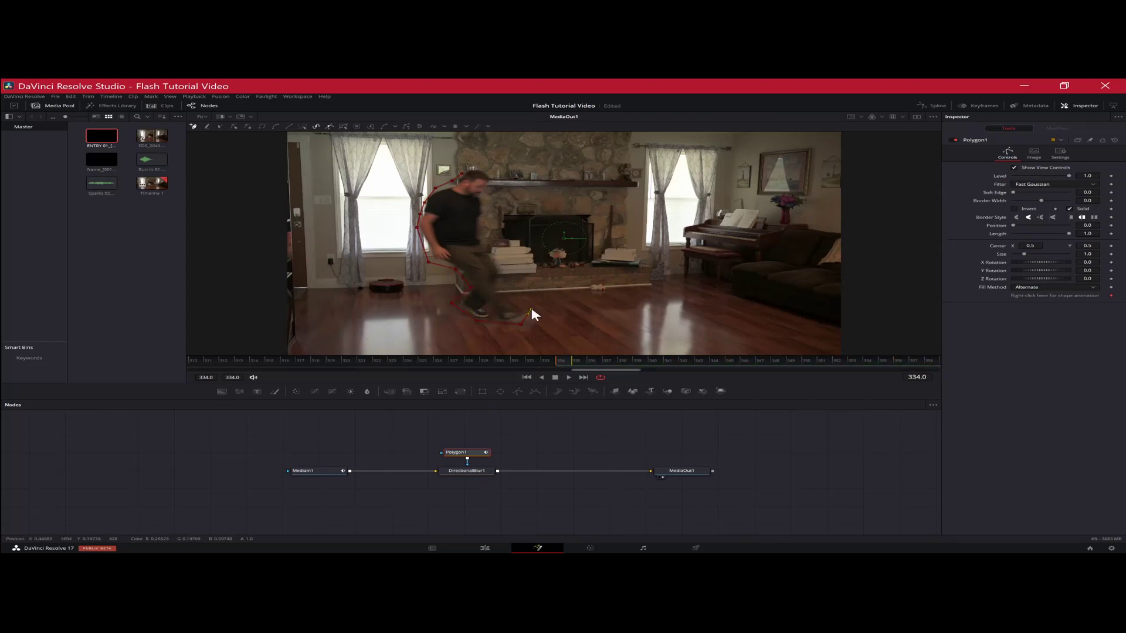
pyautogui.click(503, 274)
pyautogui.click(494, 256)
pyautogui.click(483, 225)
pyautogui.click(484, 205)
pyautogui.click(488, 191)
pyautogui.click(486, 177)
pyautogui.click(482, 168)
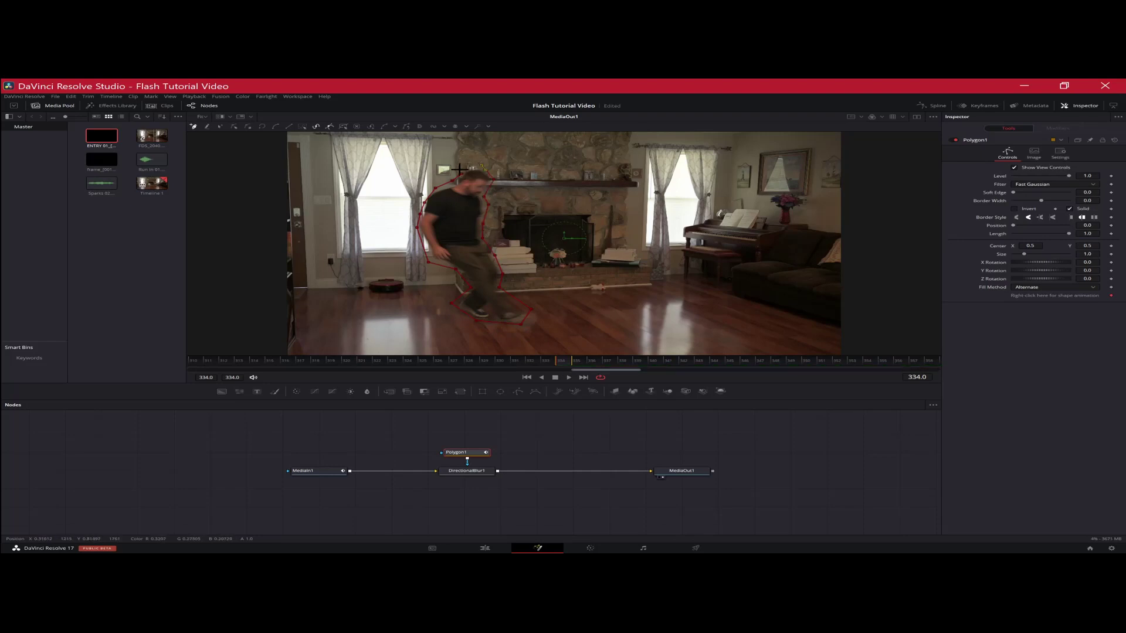
pyautogui.click(460, 171)
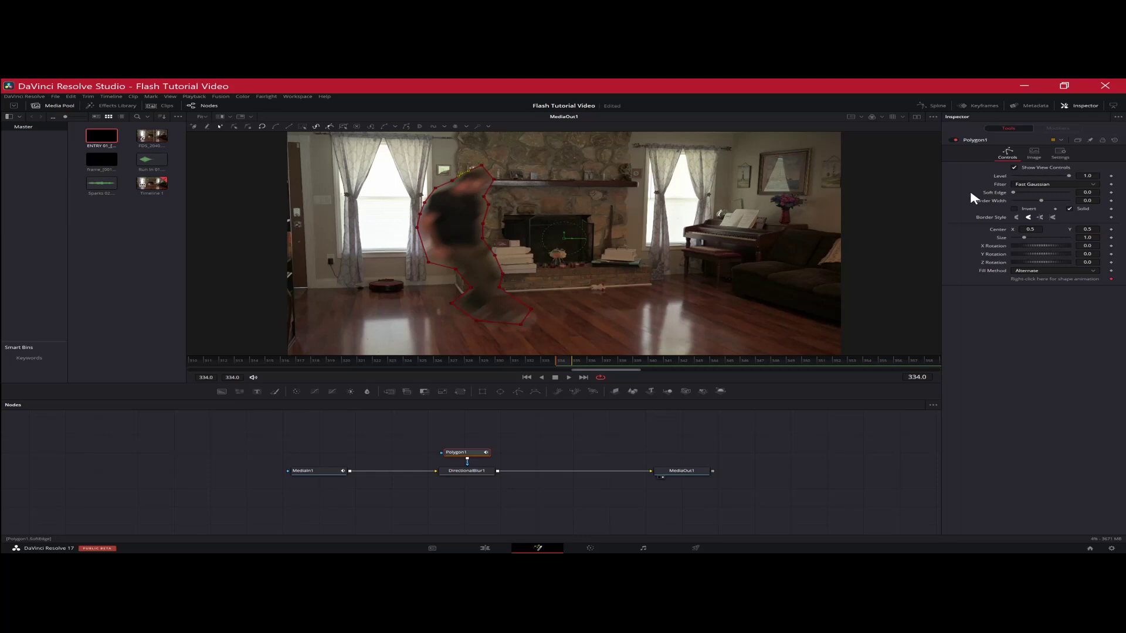
# Soften the mask edge and set the directional blur to angle 3 and strength about 0.51
pyautogui.moveTo(1013, 193); pyautogui.dragTo(1027, 192)
pyautogui.click(472, 470)
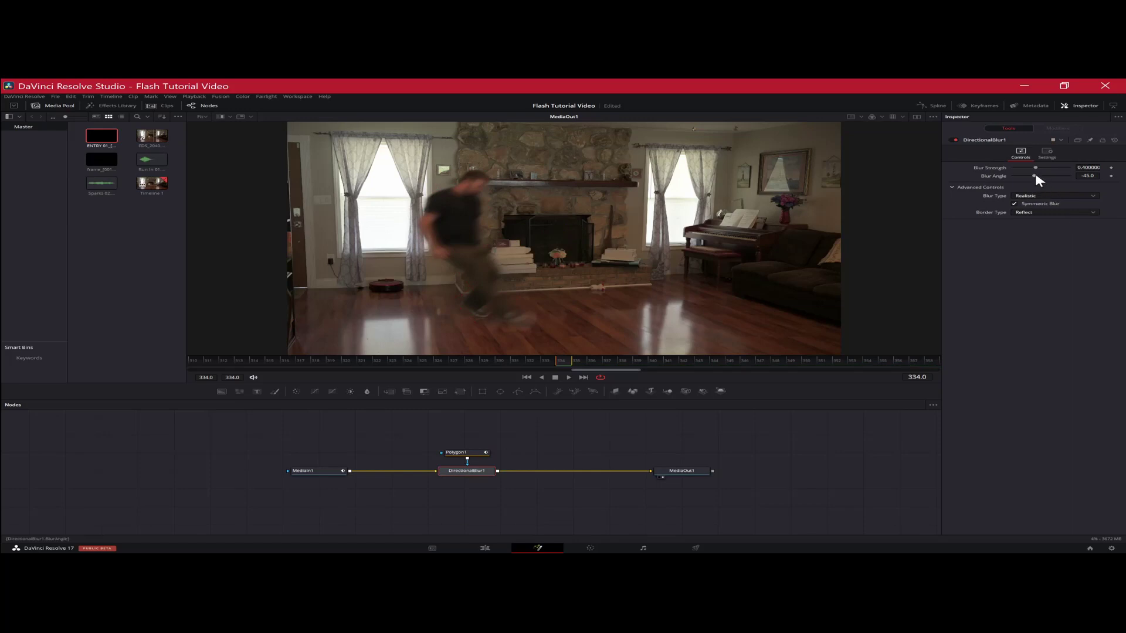
pyautogui.moveTo(1033, 175); pyautogui.dragTo(1041, 176)
pyautogui.moveTo(1036, 169); pyautogui.dragTo(1042, 168)
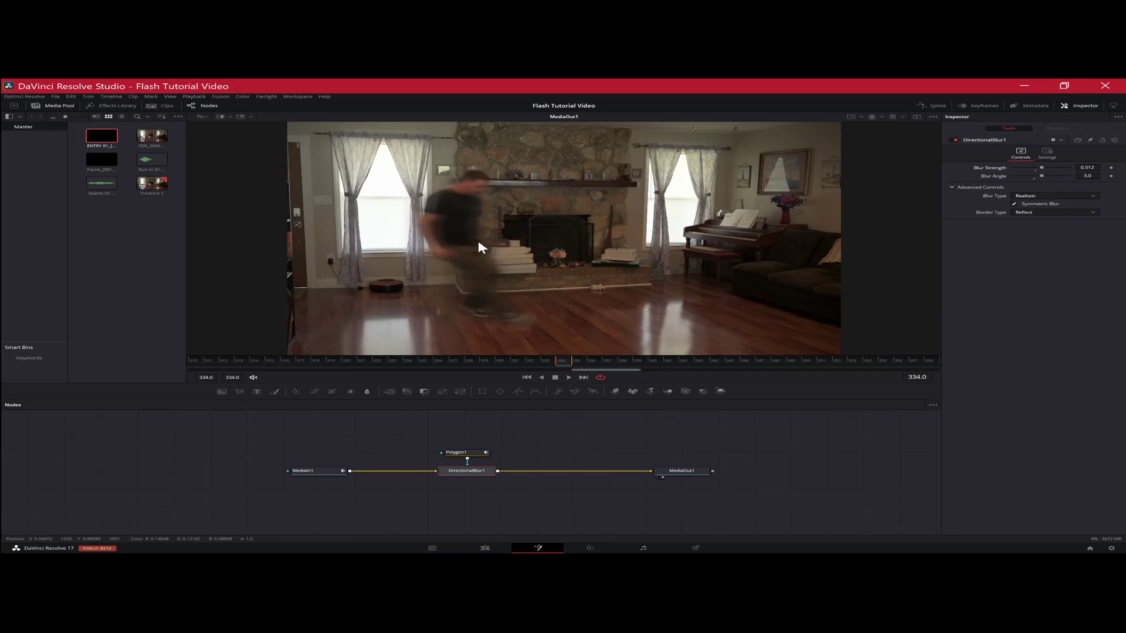
# Move one frame forward on the timeline and add a Directional Blur node to that slice in Fusion
pyautogui.click(485, 547)
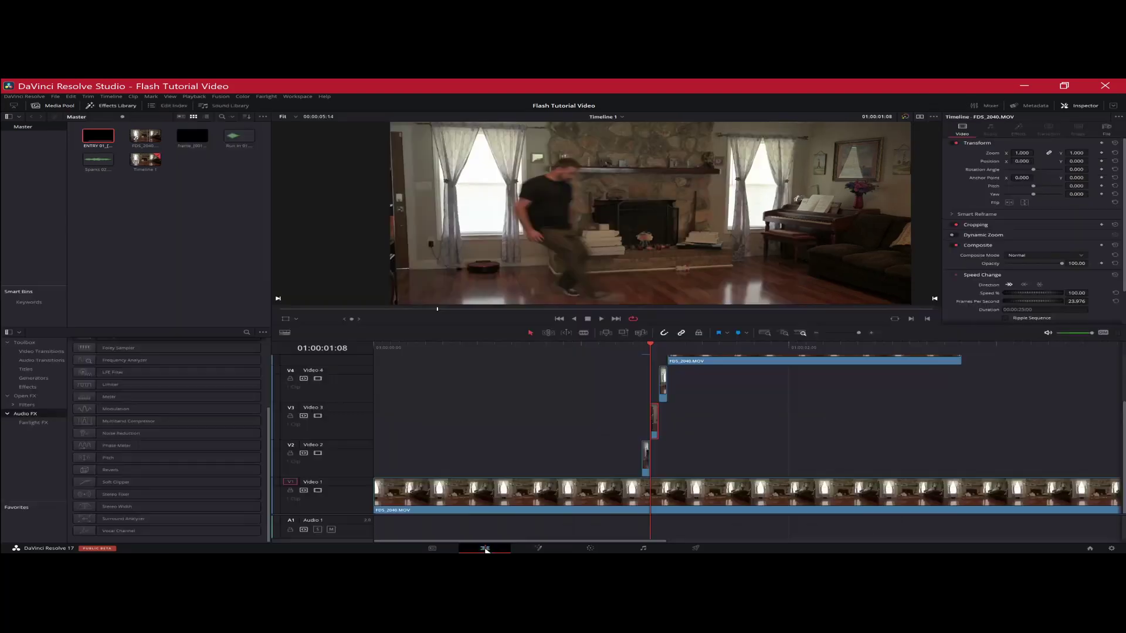
pyautogui.scroll(4, 541, 403)
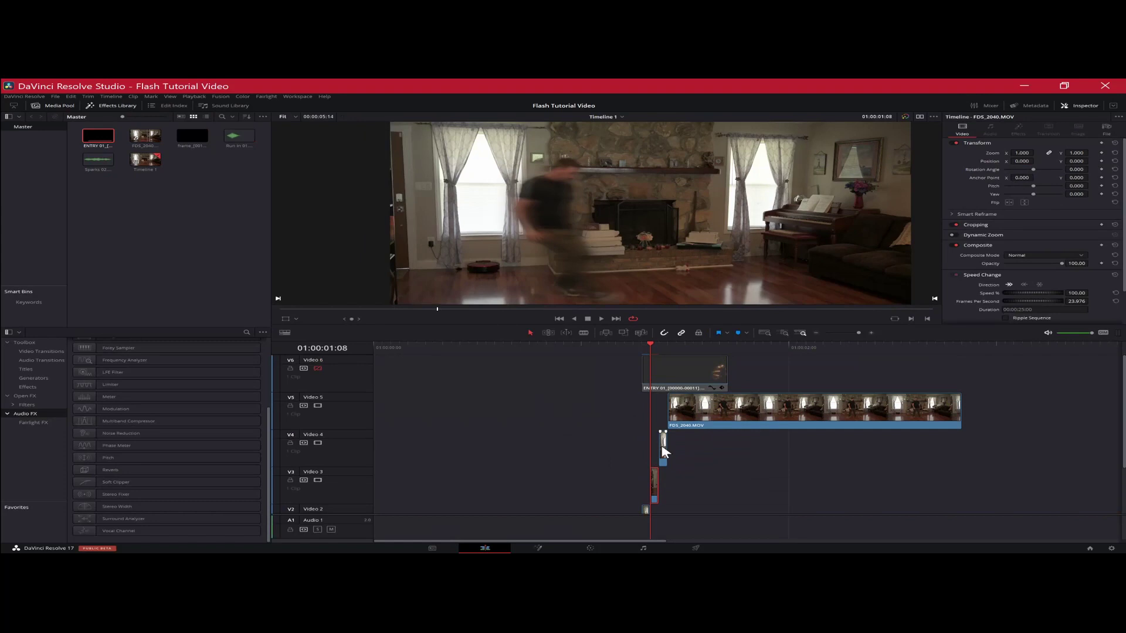
pyautogui.press('Right')
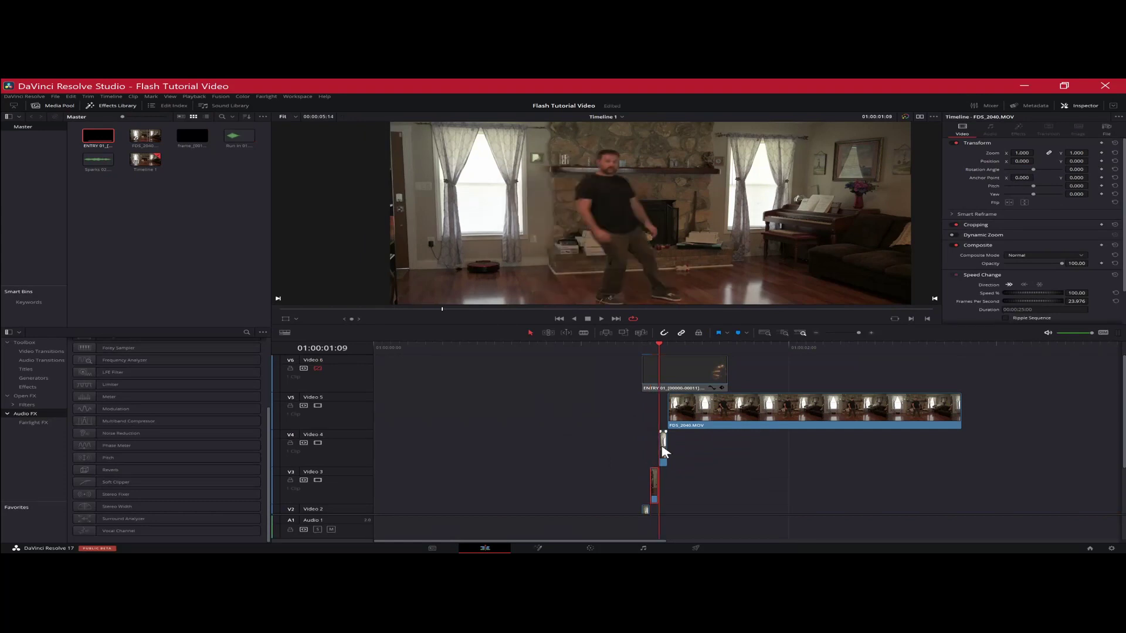
pyautogui.scroll(-2, 663, 450)
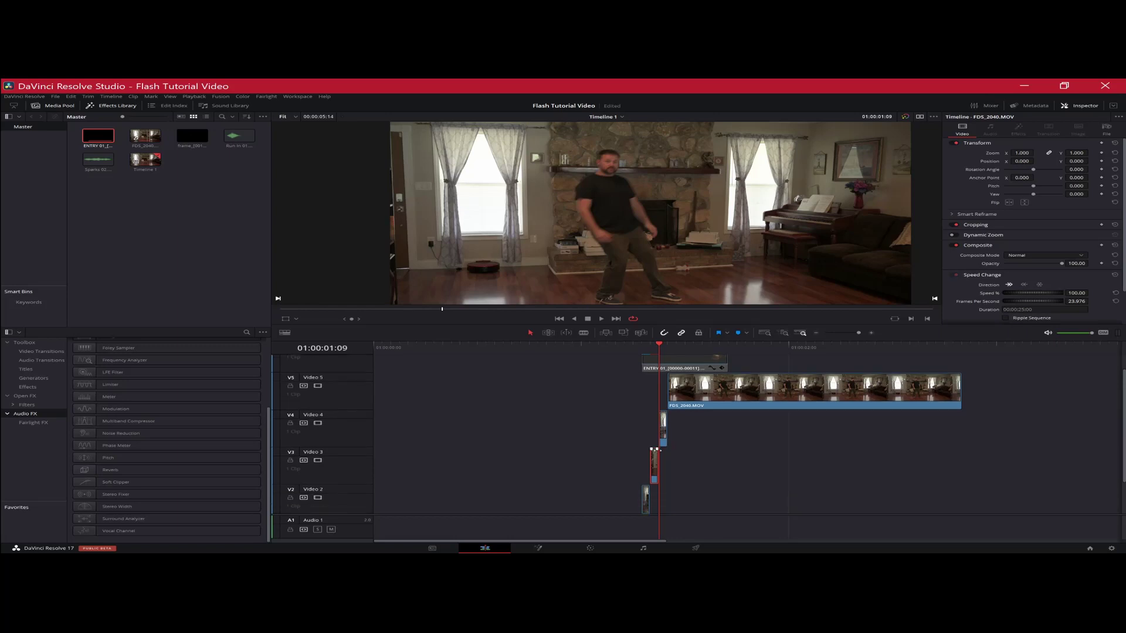
pyautogui.hotkey('shift', '5')
pyautogui.hotkey('shift', 'space')
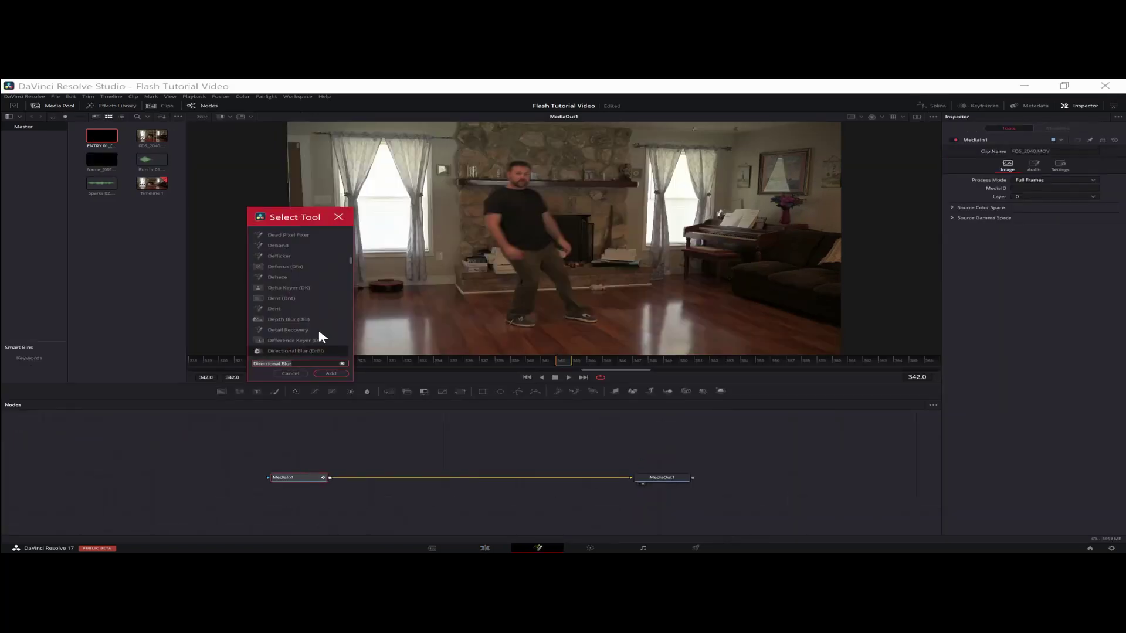
pyautogui.click(332, 369)
# Draw a closed polygon mask around the man to confine the new blur
pyautogui.click(518, 392)
pyautogui.click(504, 164)
pyautogui.click(480, 226)
pyautogui.click(500, 258)
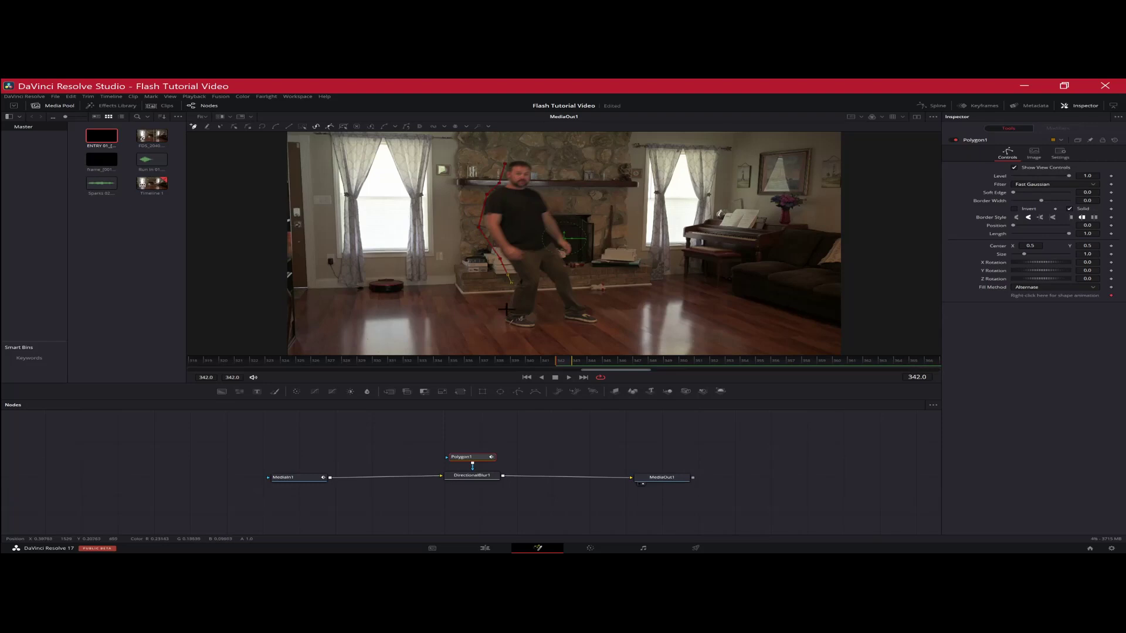
pyautogui.click(503, 326)
pyautogui.click(548, 296)
pyautogui.click(561, 321)
pyautogui.click(601, 316)
pyautogui.click(504, 164)
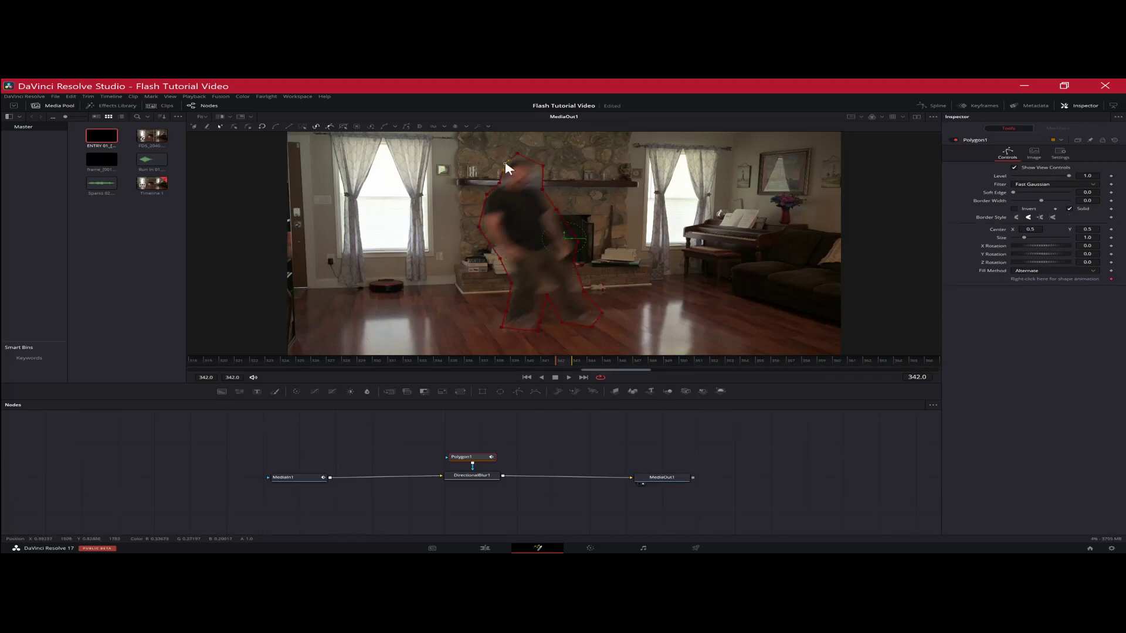
# Turn the Video 6 lightning track back on and step through frames to preview the streaks
pyautogui.hotkey('shift', '4')
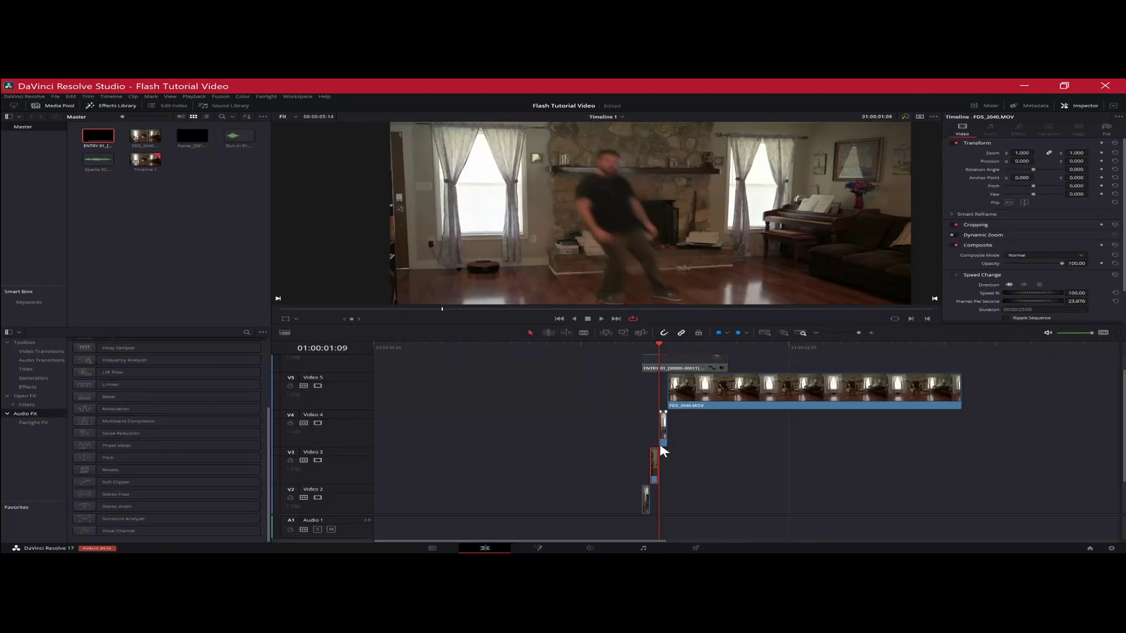
pyautogui.press('Left')
pyautogui.press('Left')
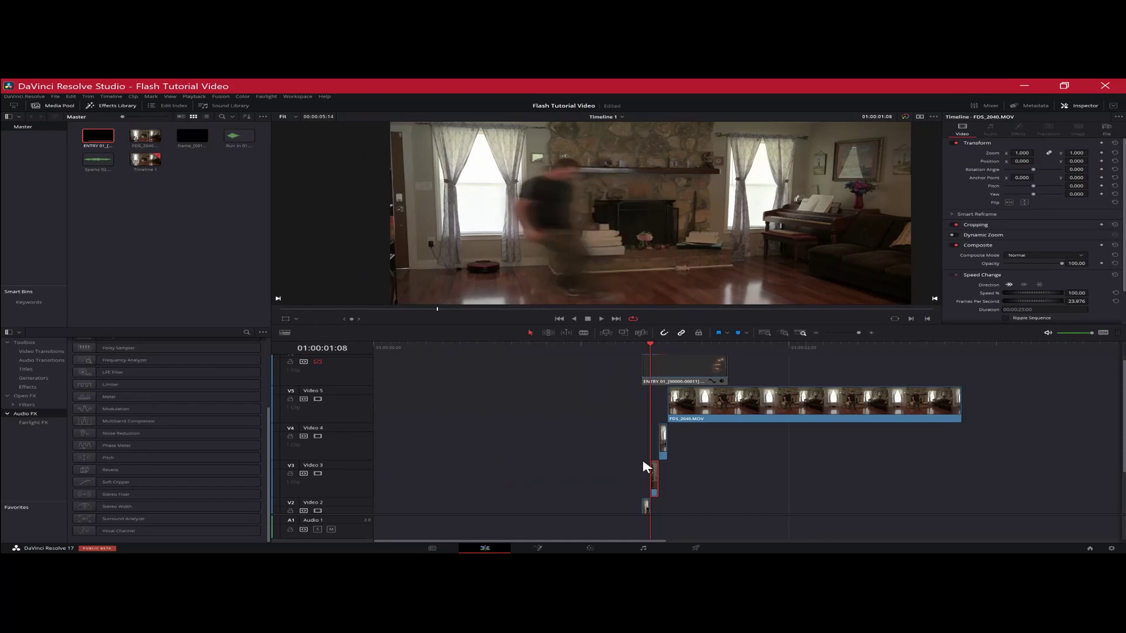
pyautogui.scroll(1, 641, 458)
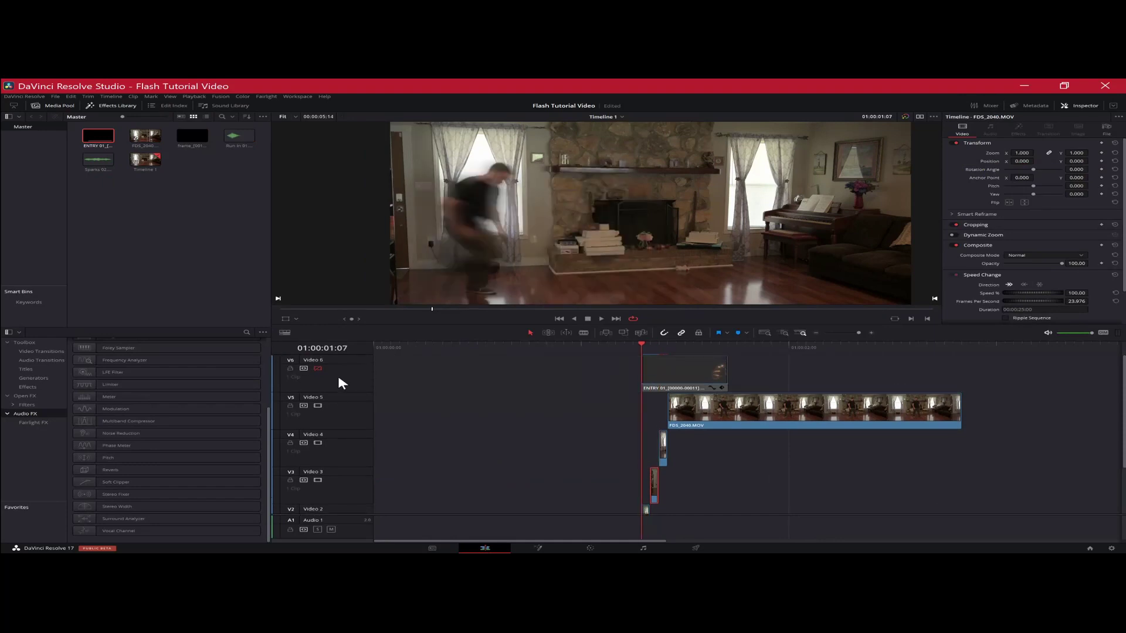
pyautogui.click(317, 369)
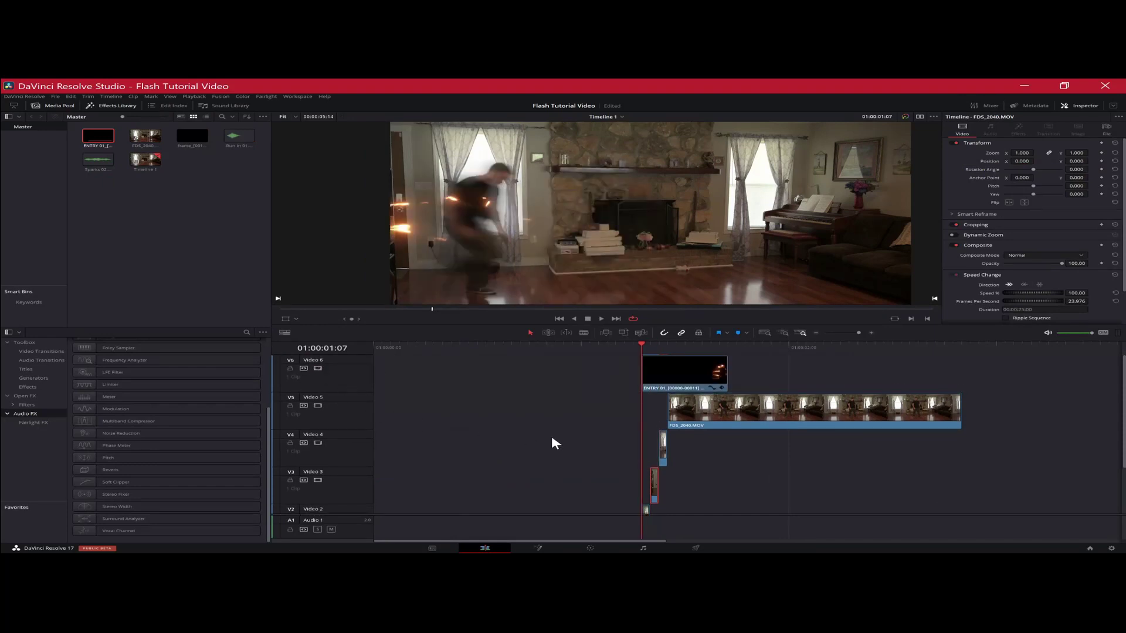
pyautogui.press('Right')
pyautogui.press('Right')
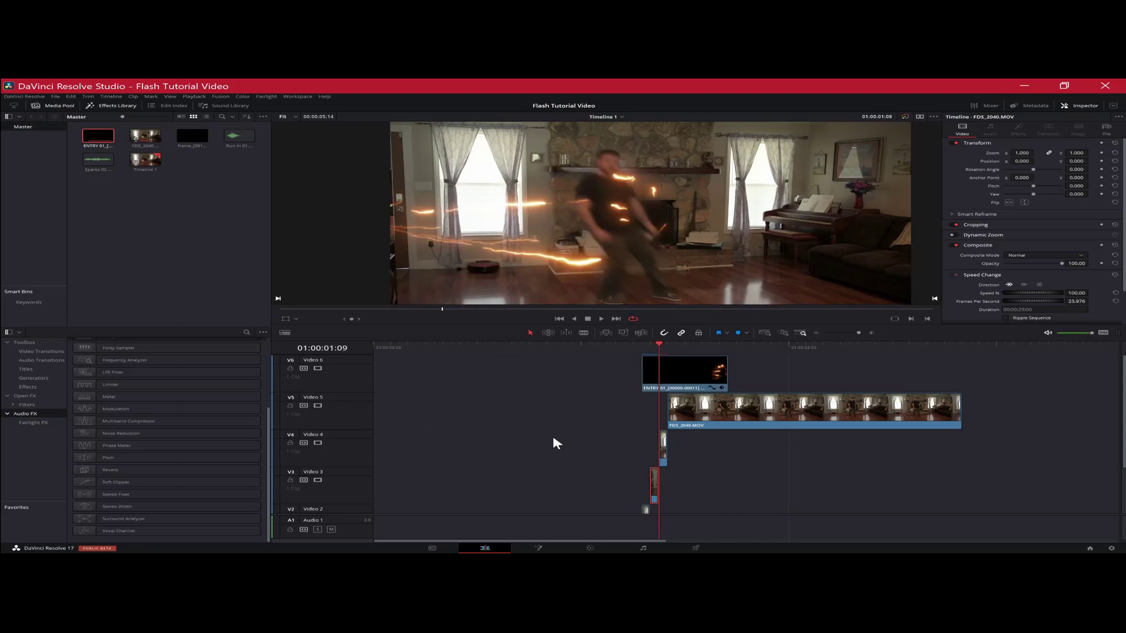
pyautogui.press('Right')
pyautogui.press('Right')
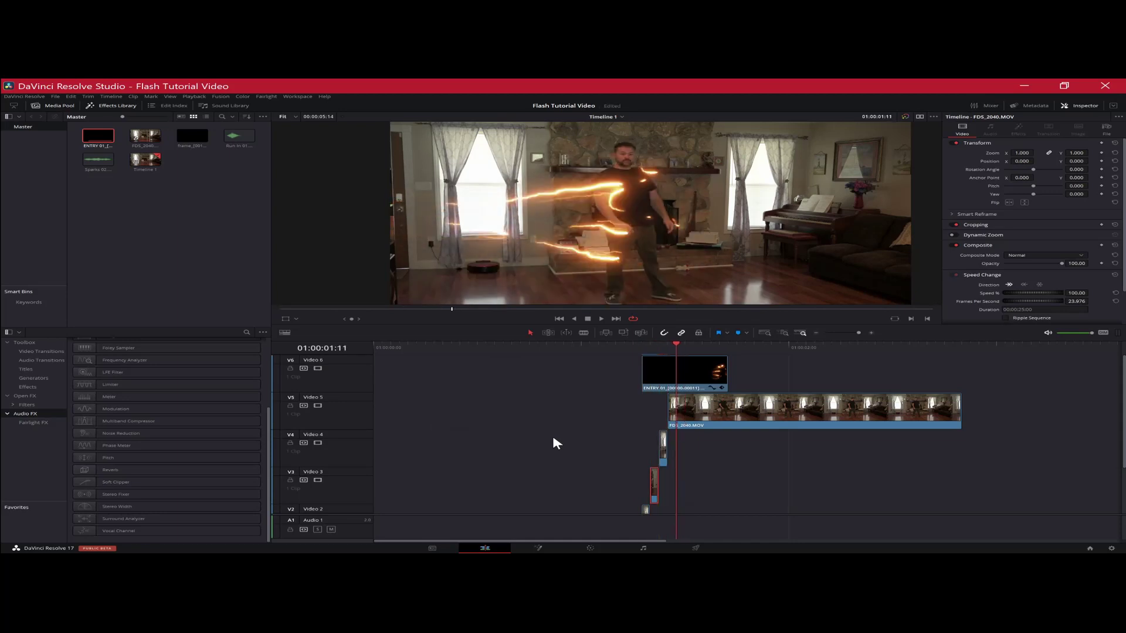
pyautogui.press('Left')
pyautogui.press('Left')
pyautogui.press('Left')
pyautogui.press('Left')
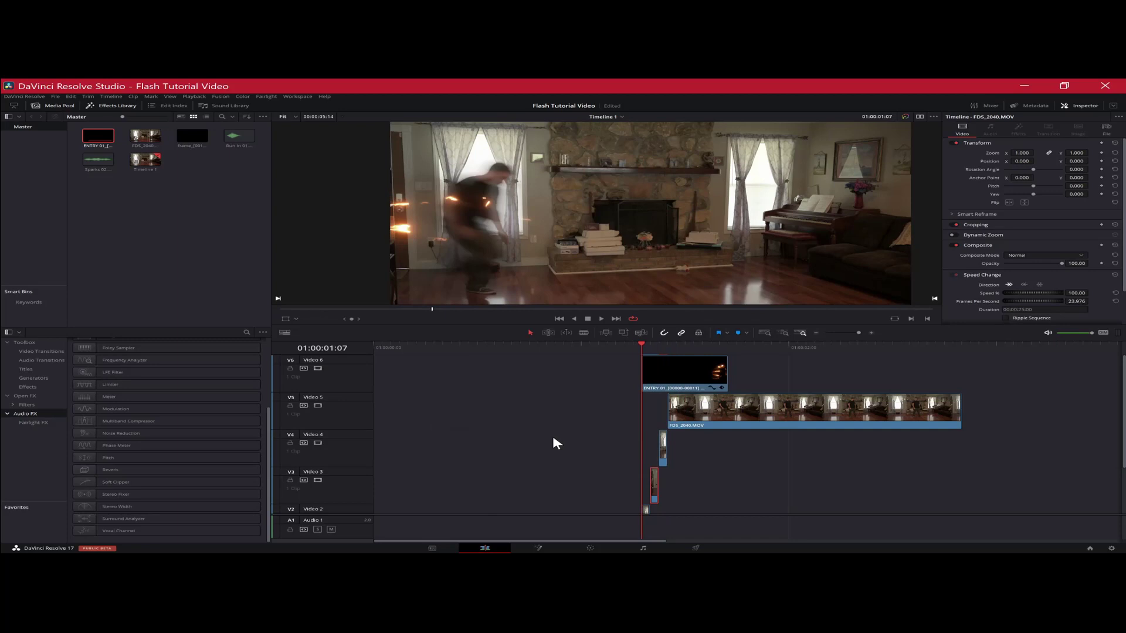
pyautogui.scroll(-3, 554, 438)
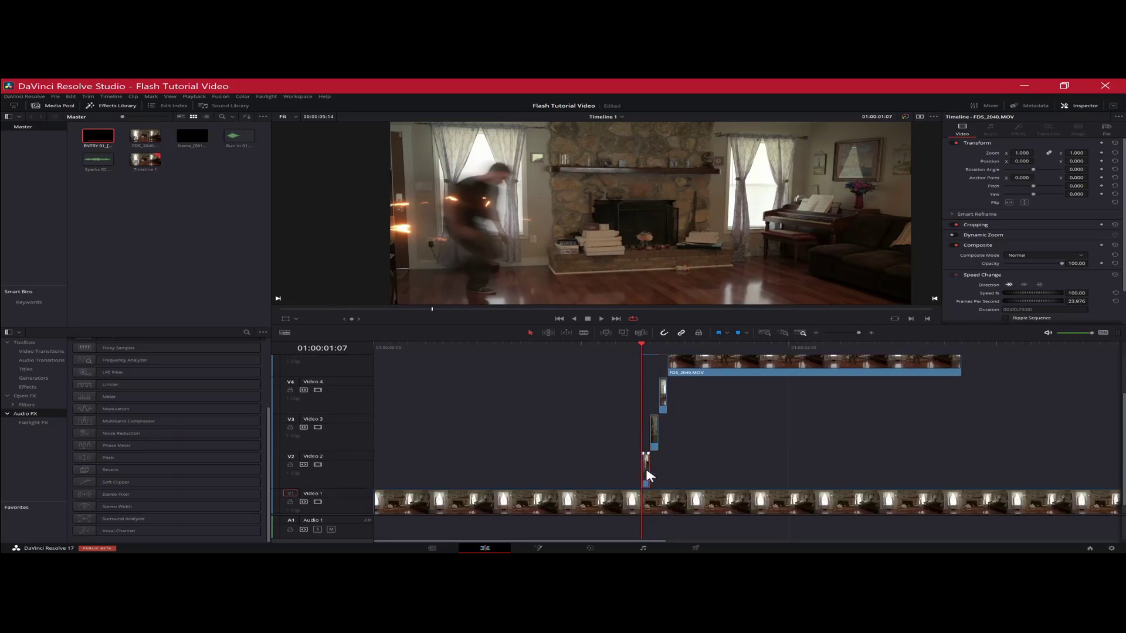
# Set one slice's opacity to 75 and the V3 slice's opacity to 85
pyautogui.click(1080, 263)
pyautogui.write('75')
pyautogui.press('Return')
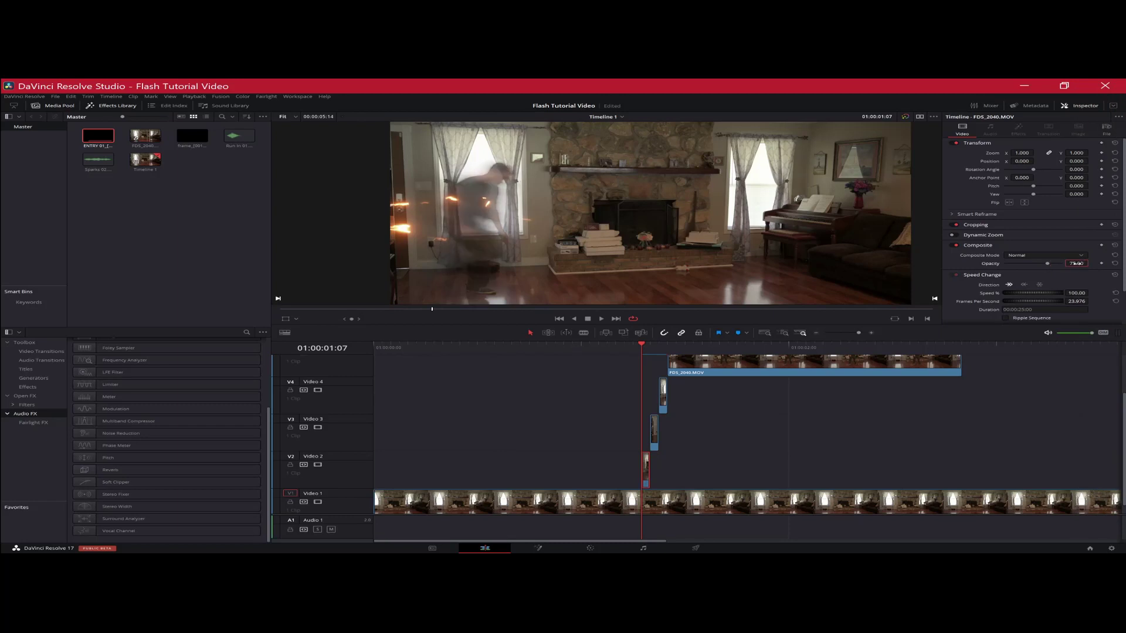
pyautogui.click(653, 425)
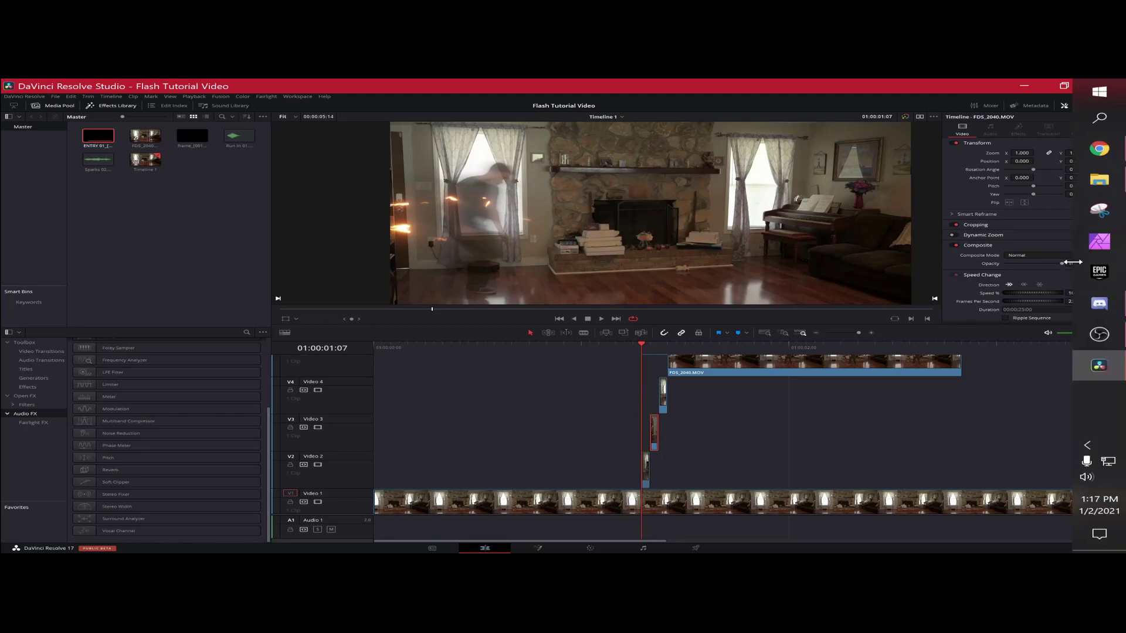
pyautogui.click(1068, 264)
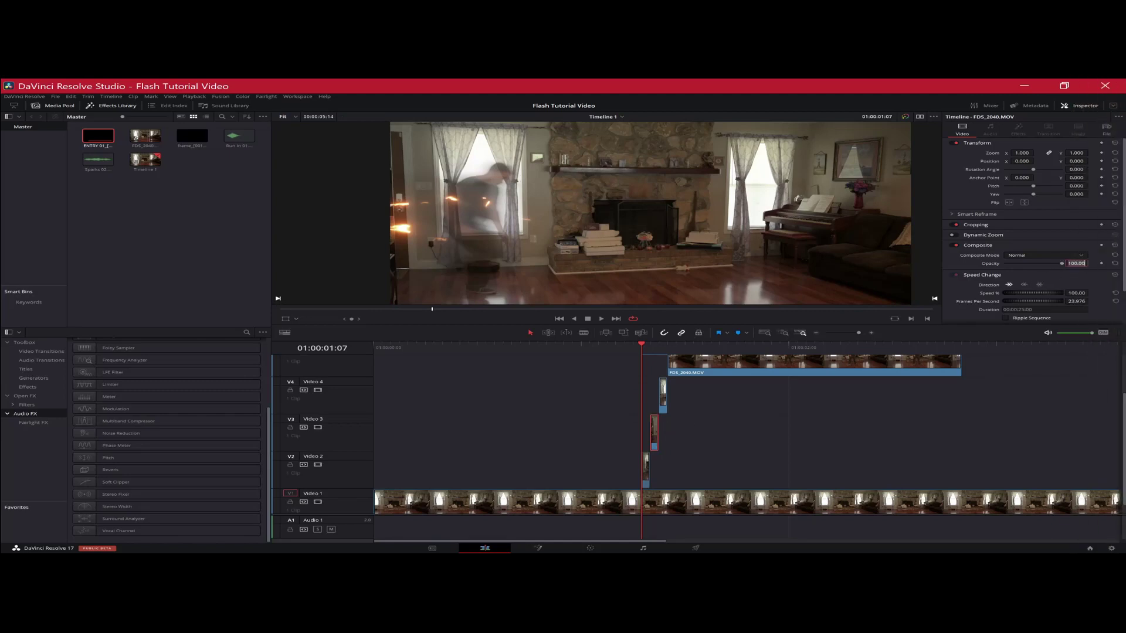
pyautogui.write('85')
pyautogui.press('Return')
# Check the next frames, raise the V3 slice's opacity to 95, and review past the flash
pyautogui.press('Right')
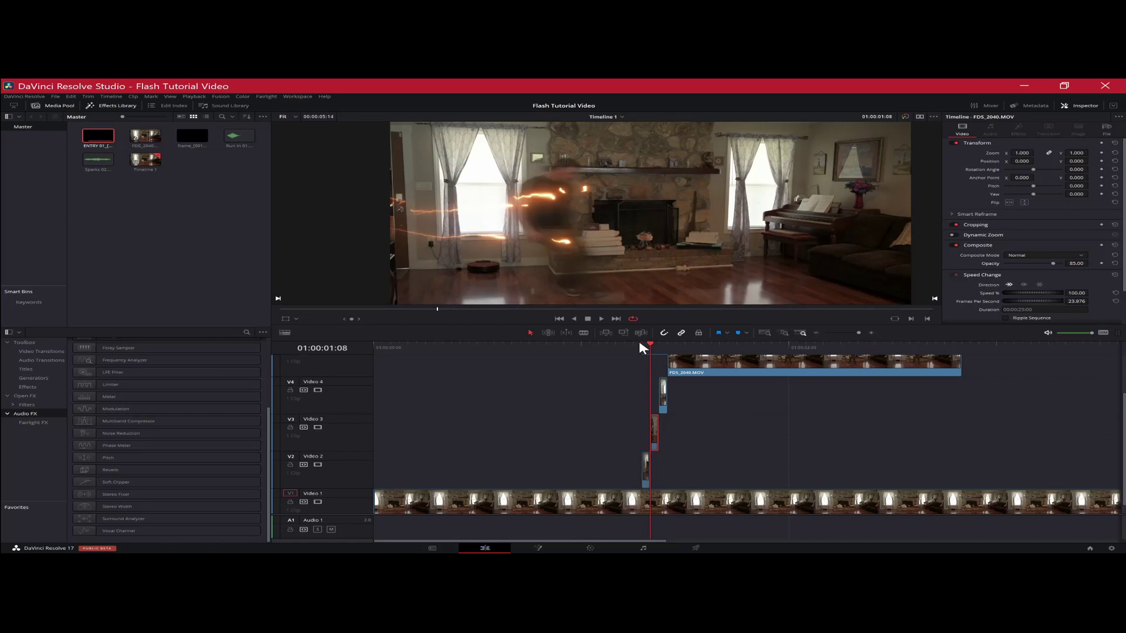
pyautogui.press('Right')
pyautogui.click(1076, 263)
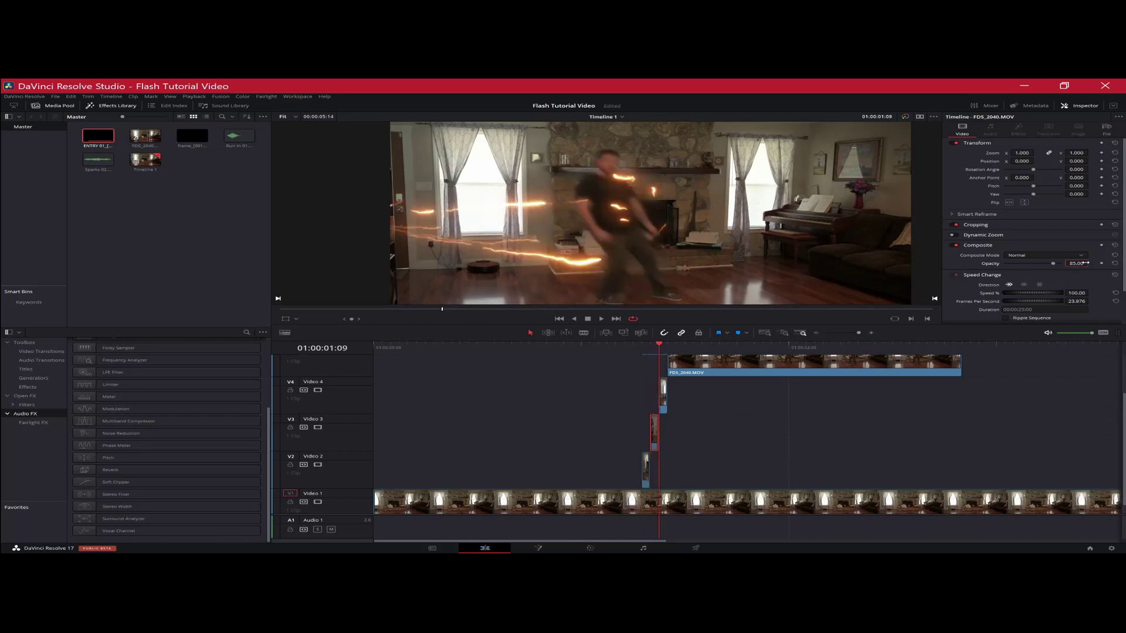
pyautogui.write('95')
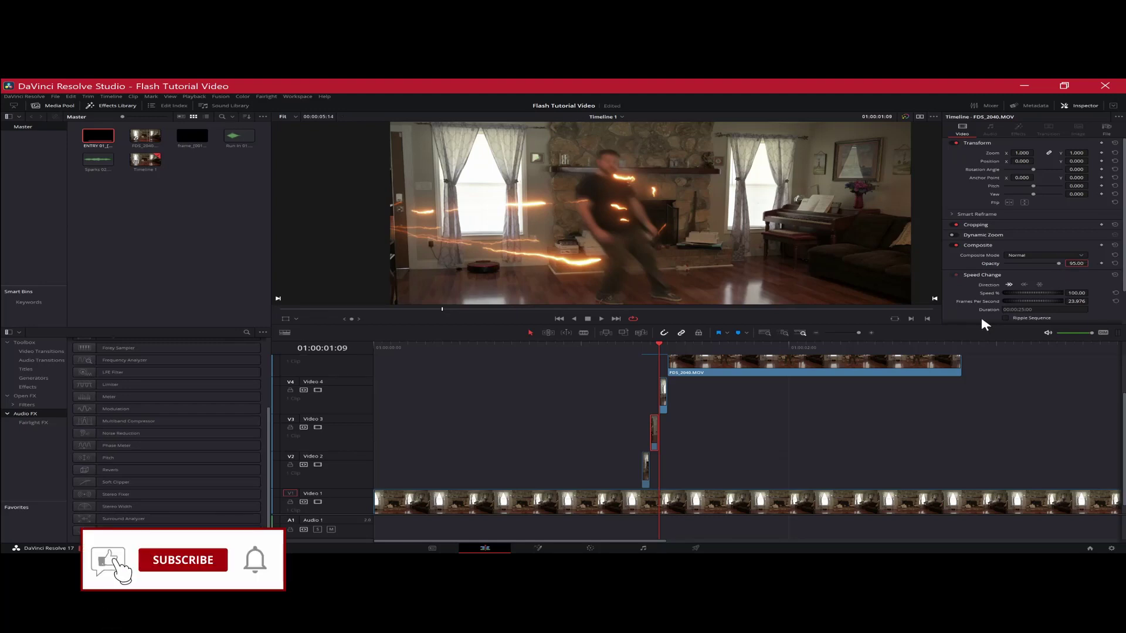
pyautogui.press('Right')
pyautogui.press('Right')
pyautogui.press('Right')
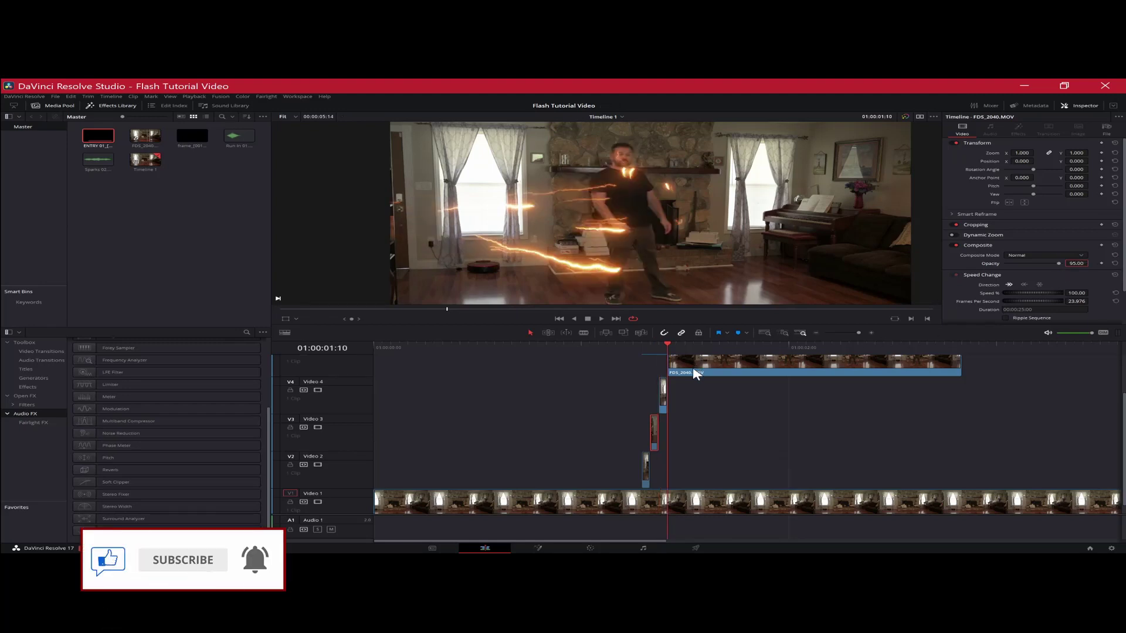
pyautogui.press('Right')
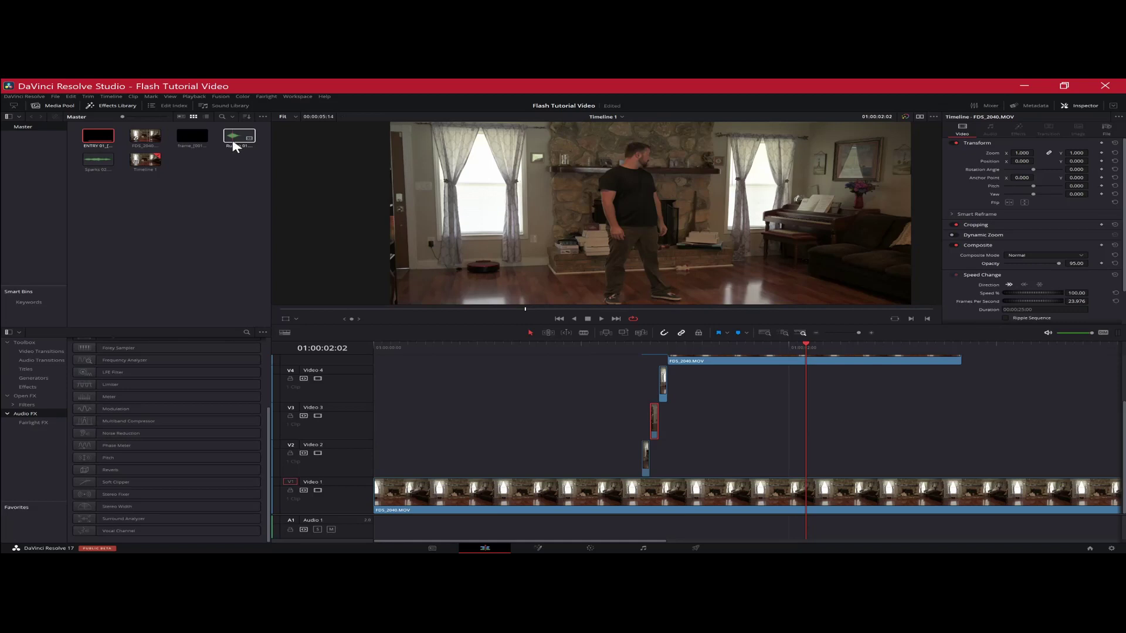
# Place the Run In 01 sound on Audio 1 and play the flash from just before it
pyautogui.click(238, 140)
pyautogui.moveTo(238, 141); pyautogui.dragTo(595, 478)
pyautogui.moveTo(807, 350); pyautogui.dragTo(595, 352)
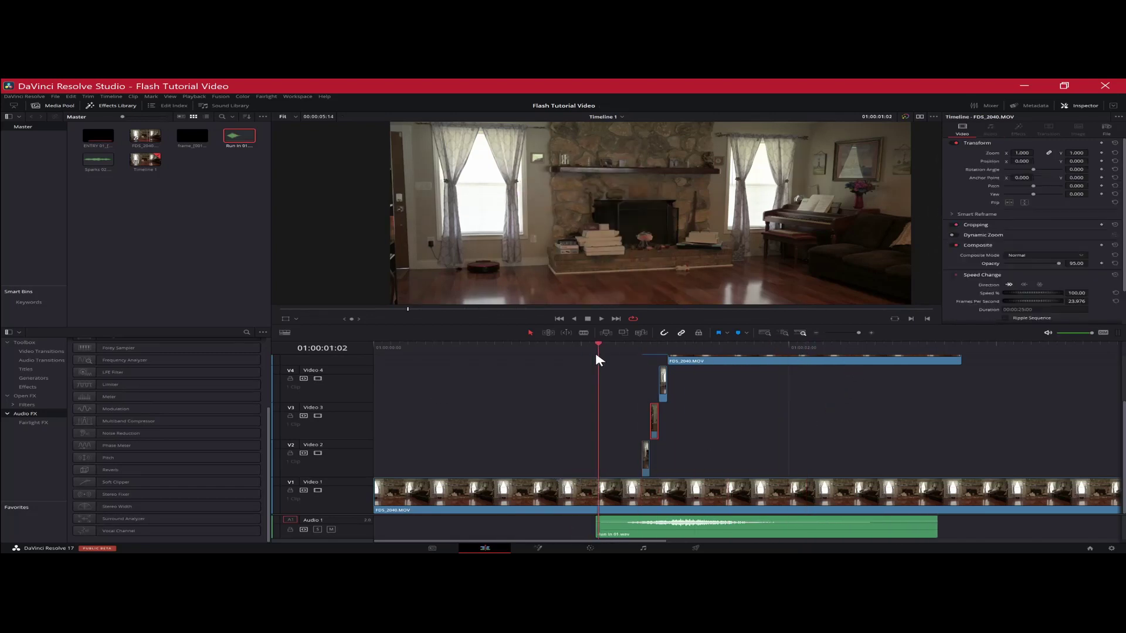
pyautogui.press('space')
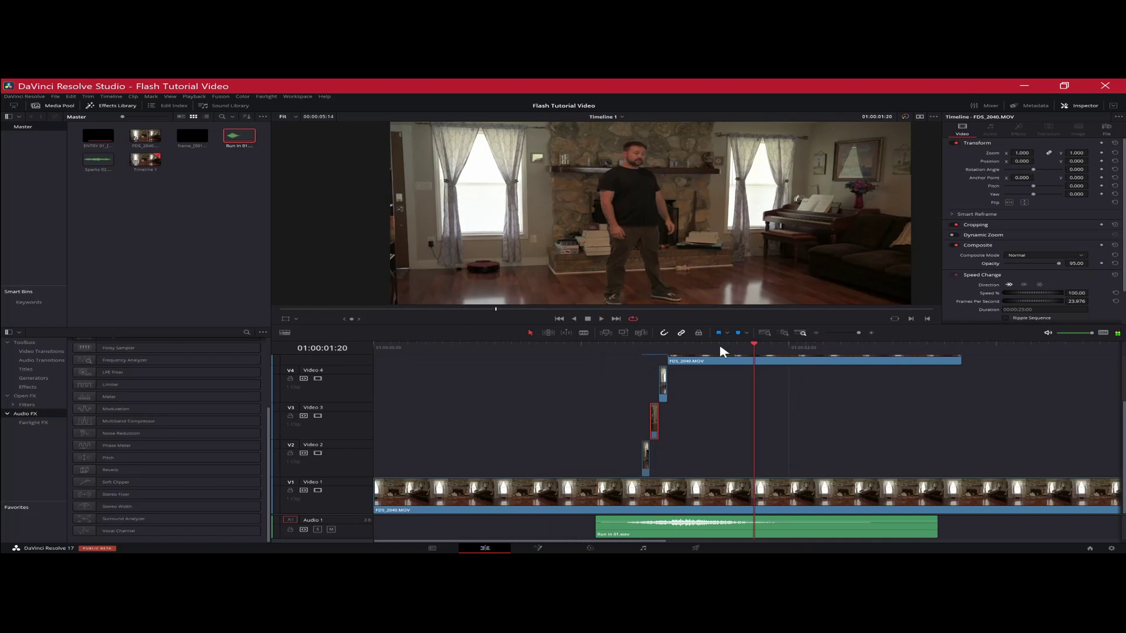
# Replay the flash with its sound, finally from the start of the timeline
pyautogui.moveTo(754, 347); pyautogui.dragTo(608, 347)
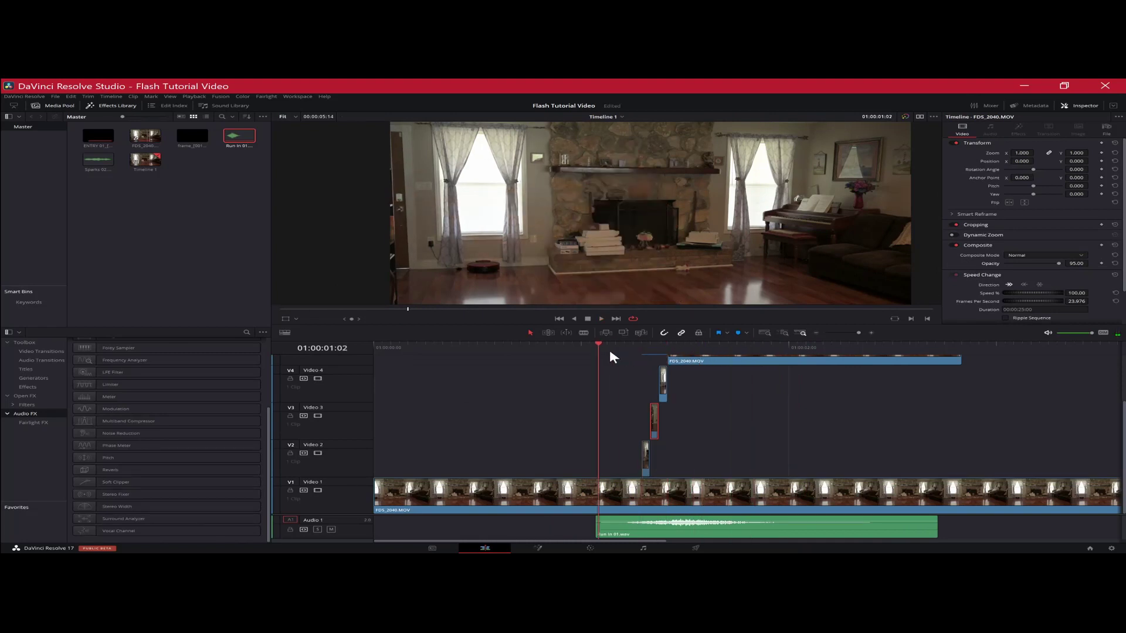
pyautogui.press('space')
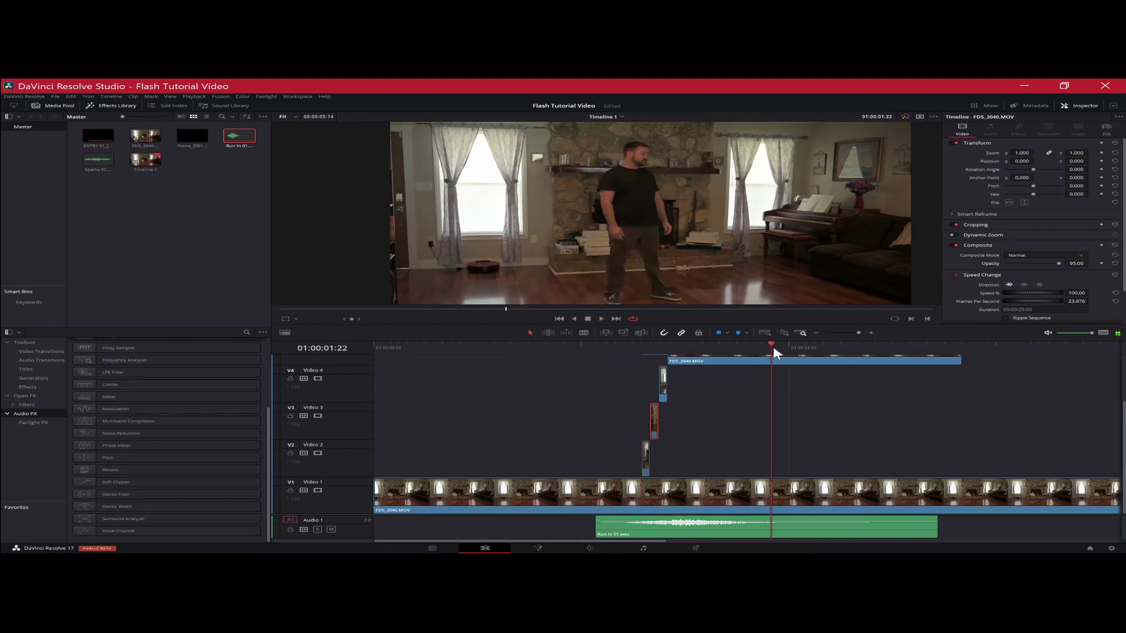
pyautogui.moveTo(772, 349); pyautogui.dragTo(381, 372)
pyautogui.press('space')
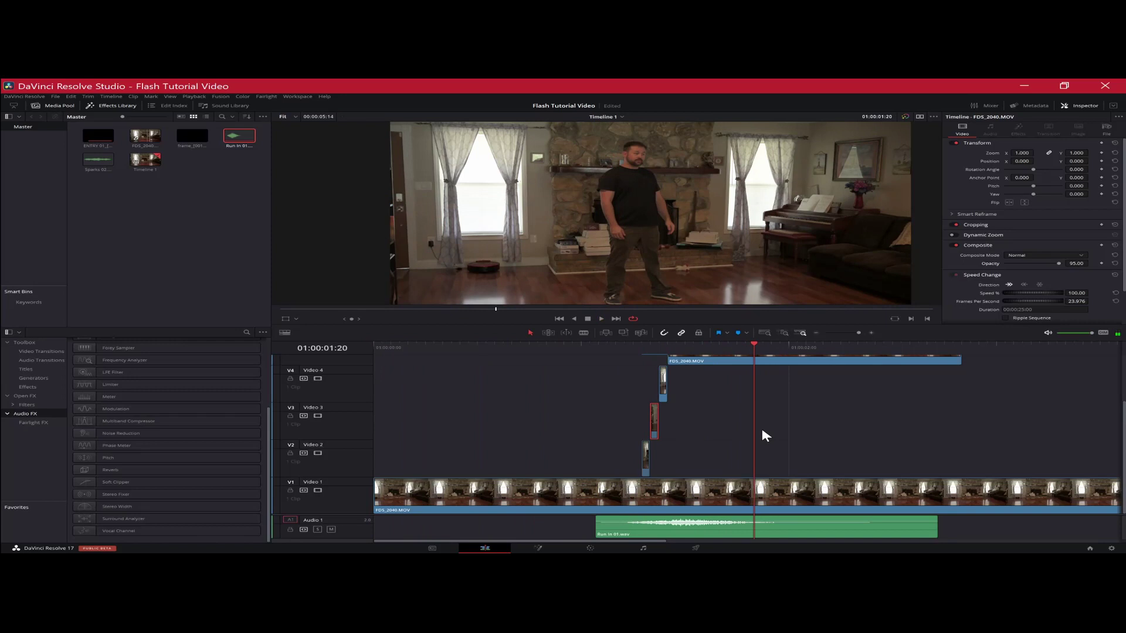
pyautogui.press('space')
pyautogui.scroll(3, 761, 430)
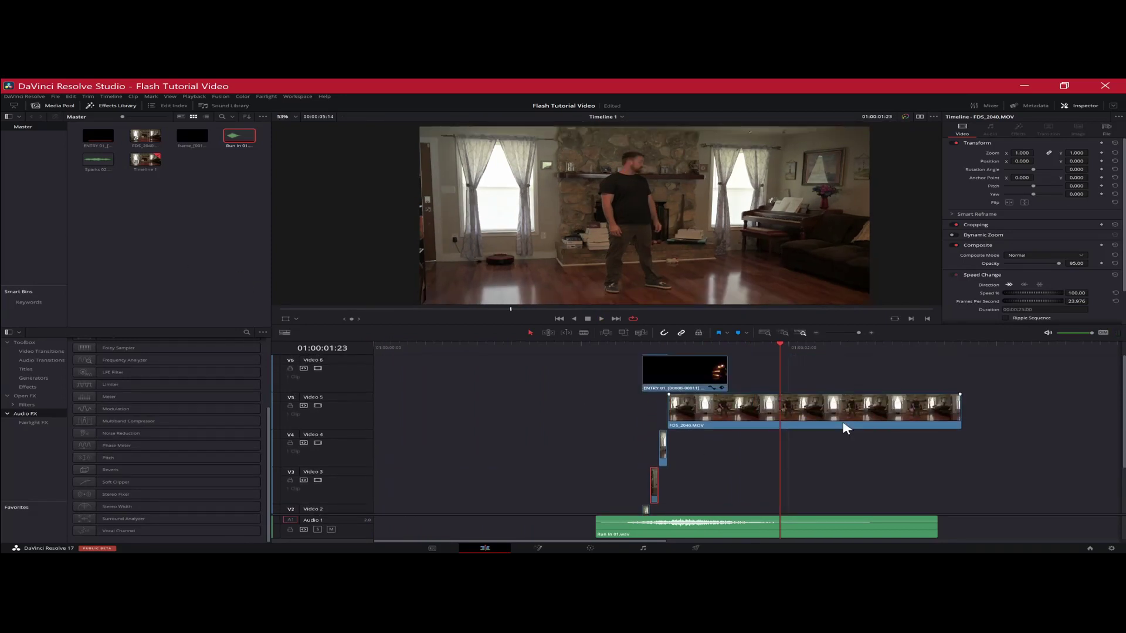
pyautogui.click(191, 139)
pyautogui.moveTo(190, 139); pyautogui.dragTo(790, 383)
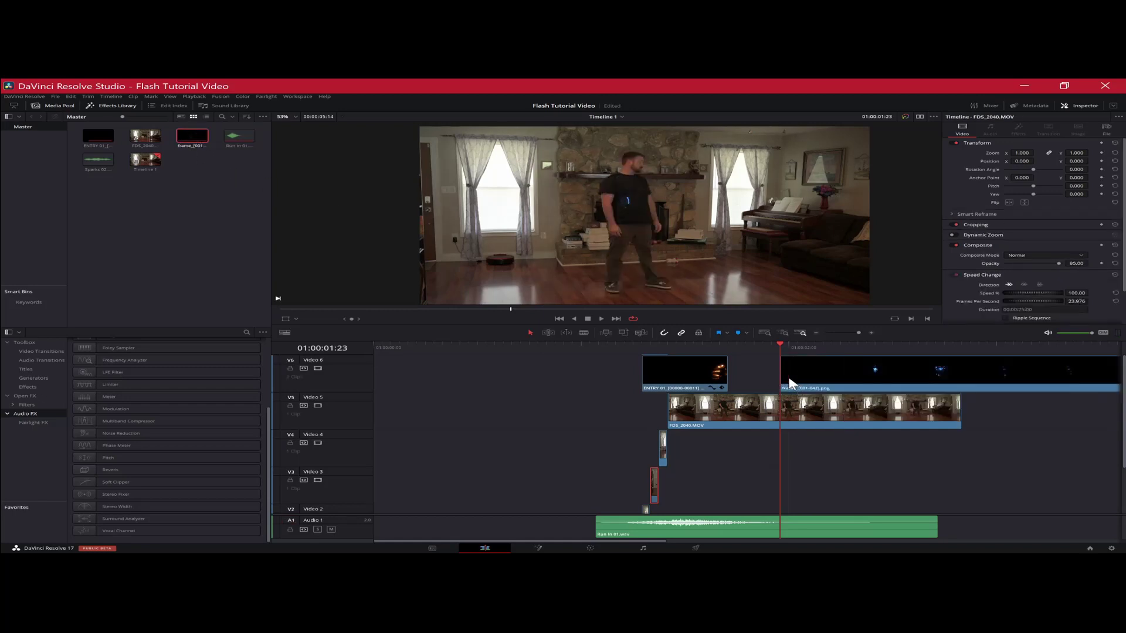
pyautogui.moveTo(785, 346)
pyautogui.mouseDown()
pyautogui.moveTo(906, 358)
pyautogui.moveTo(778, 361)
pyautogui.mouseUp()
pyautogui.click(860, 383)
pyautogui.press('Delete')
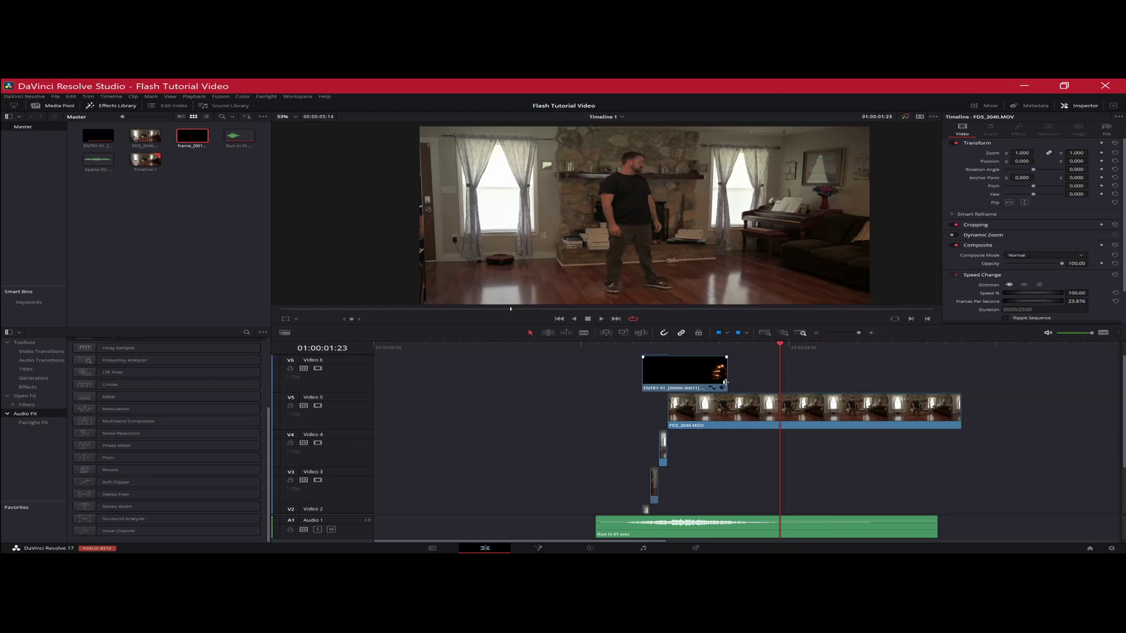
pyautogui.moveTo(779, 343); pyautogui.dragTo(668, 345)
pyautogui.click(689, 389)
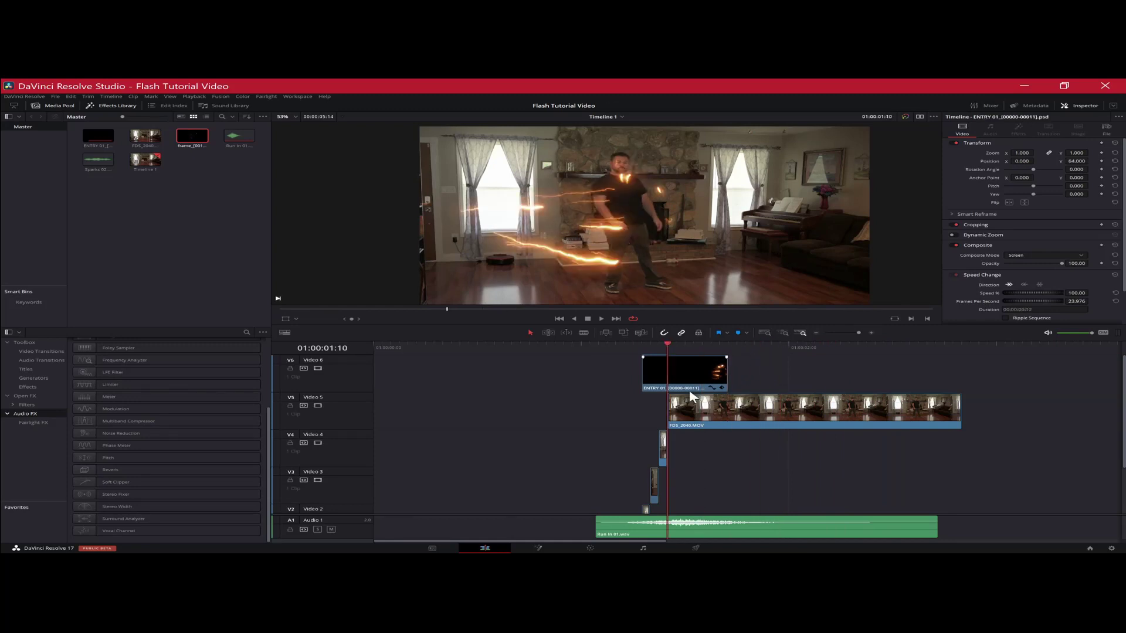
pyautogui.press('Right')
pyautogui.press('Left')
pyautogui.press('Left')
pyautogui.press('Left')
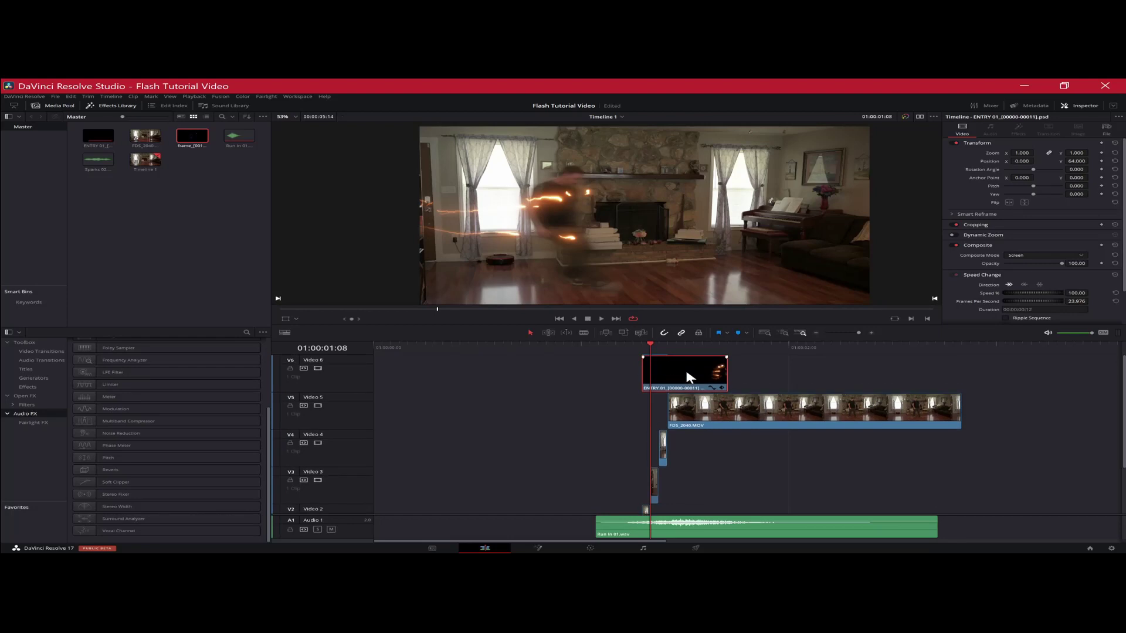
pyautogui.scroll(-2, 689, 376)
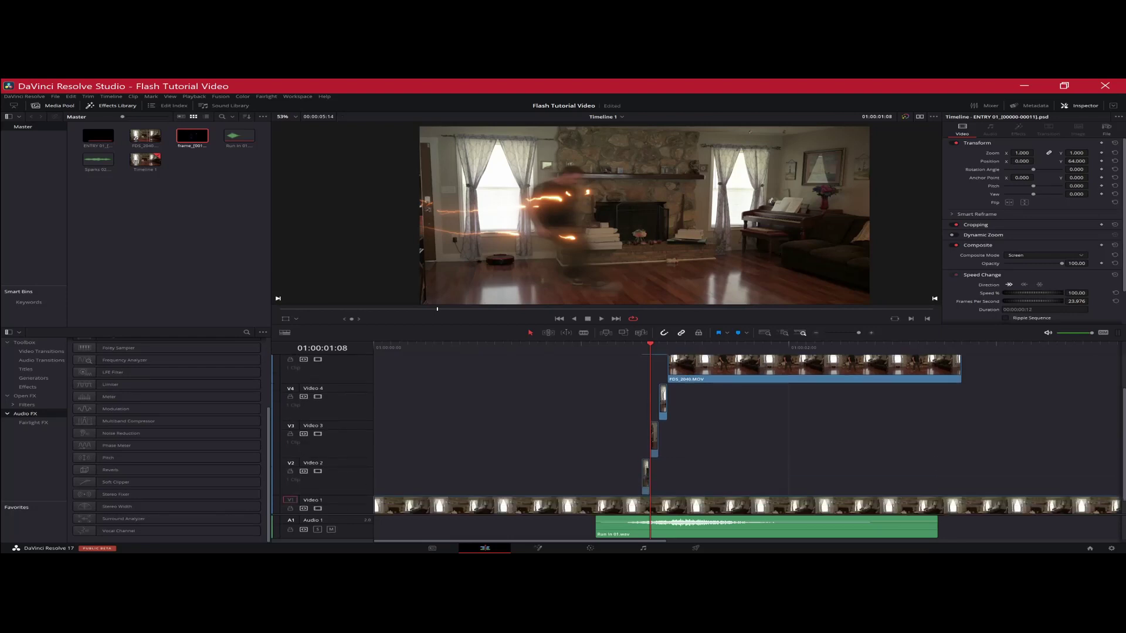
# Insert a ColorCorrector1 node between MediaIn1 and MediaOut1 and shift the lightning's tint toward red
pyautogui.click(537, 547)
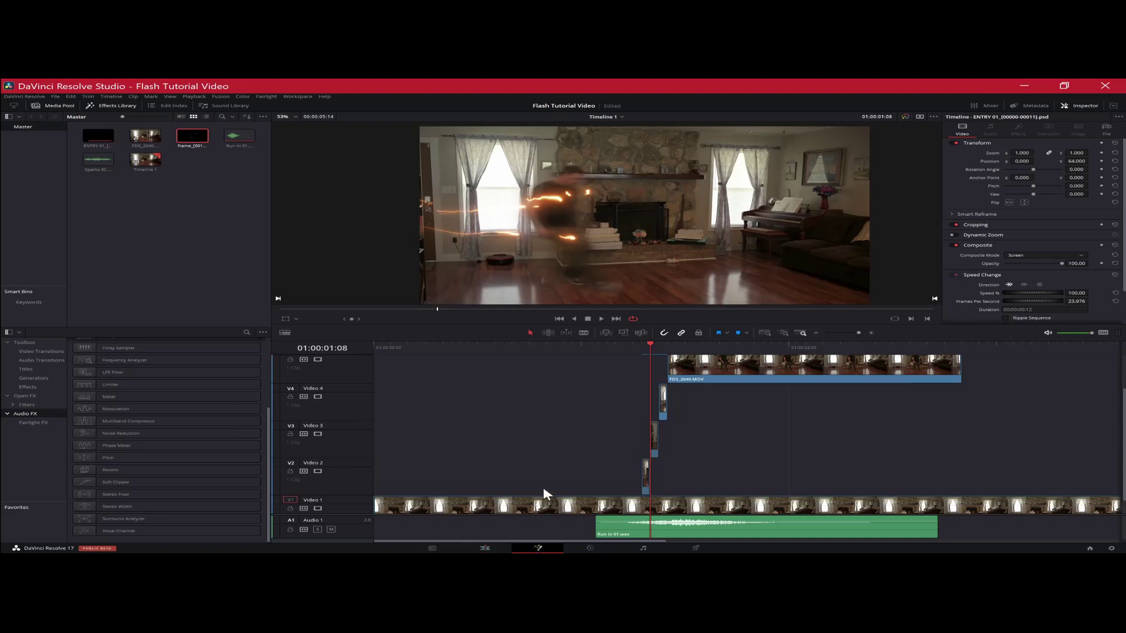
pyautogui.moveTo(208, 457); pyautogui.dragTo(473, 486)
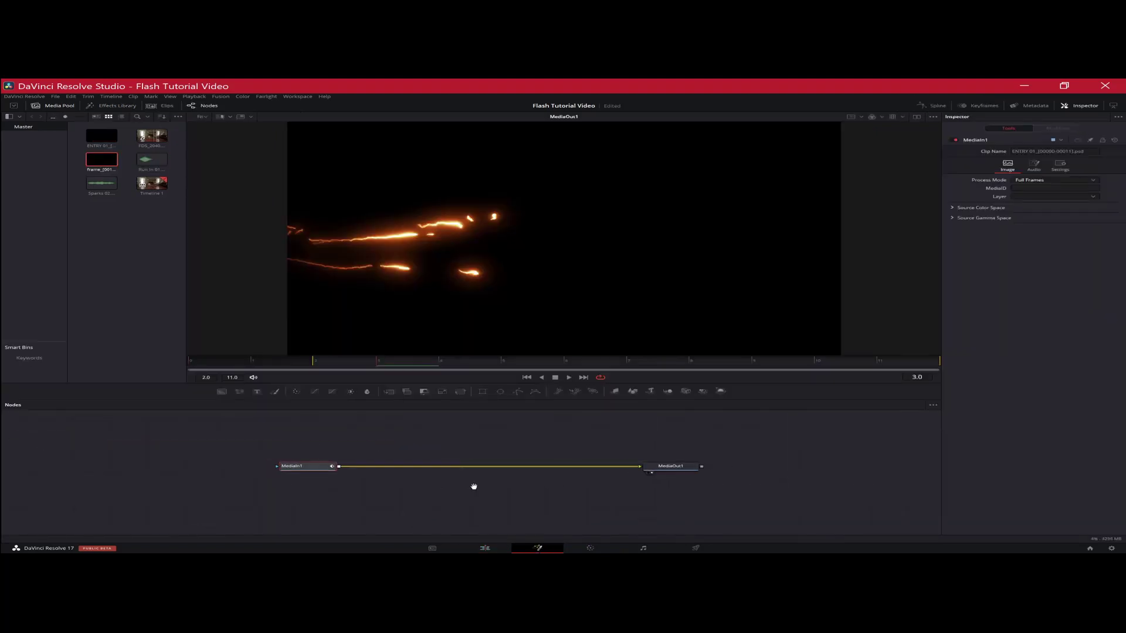
pyautogui.hotkey('shift', 'space')
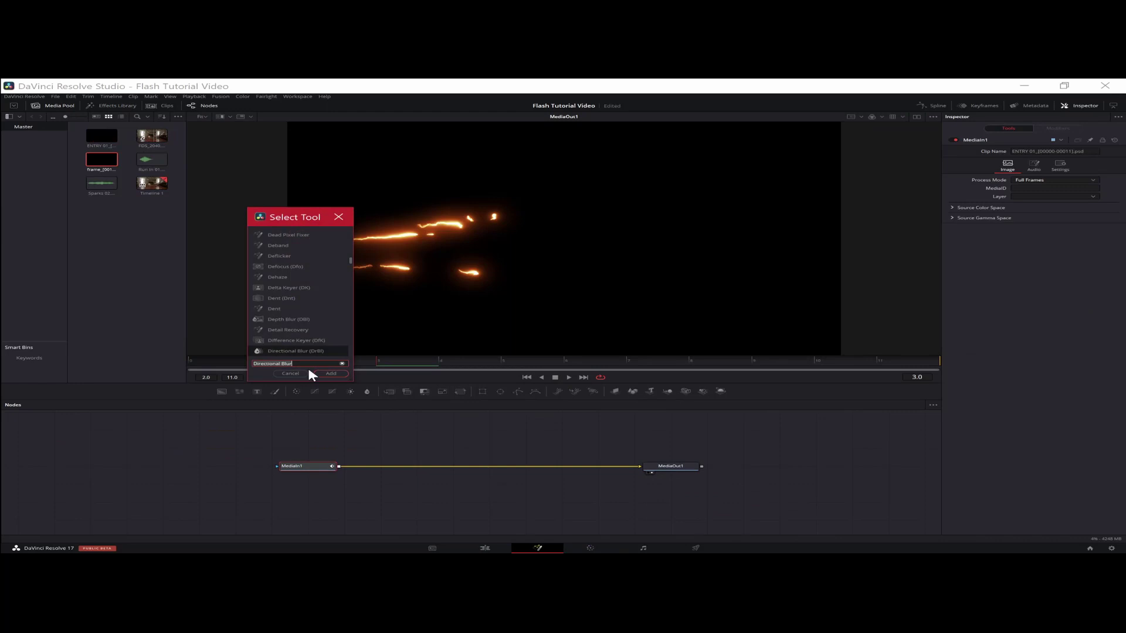
pyautogui.write('color co')
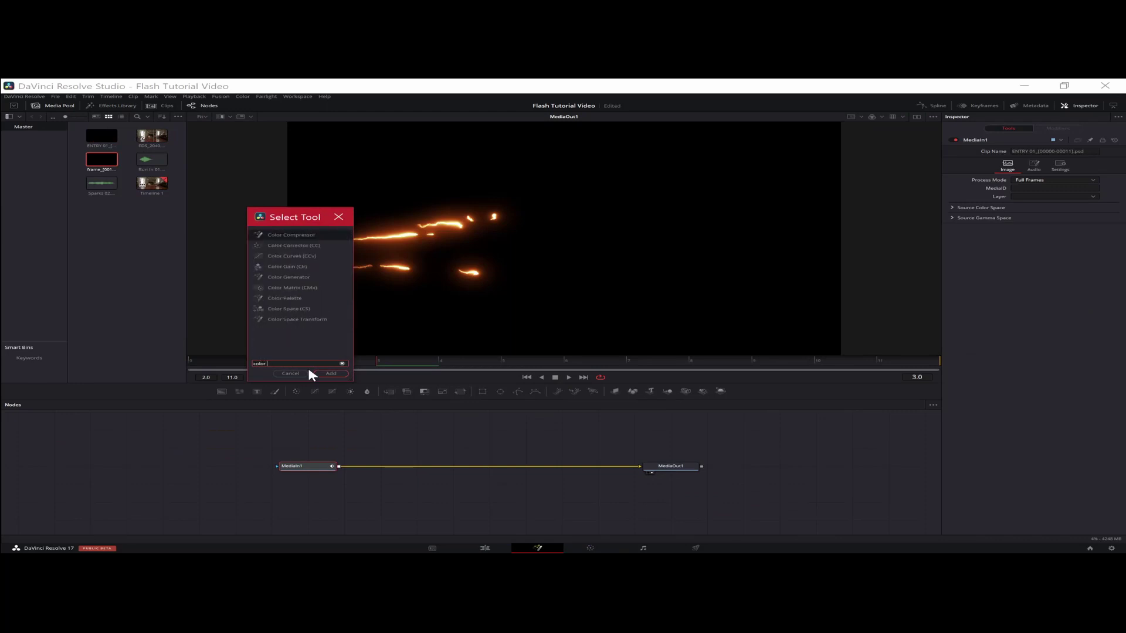
pyautogui.click(297, 244)
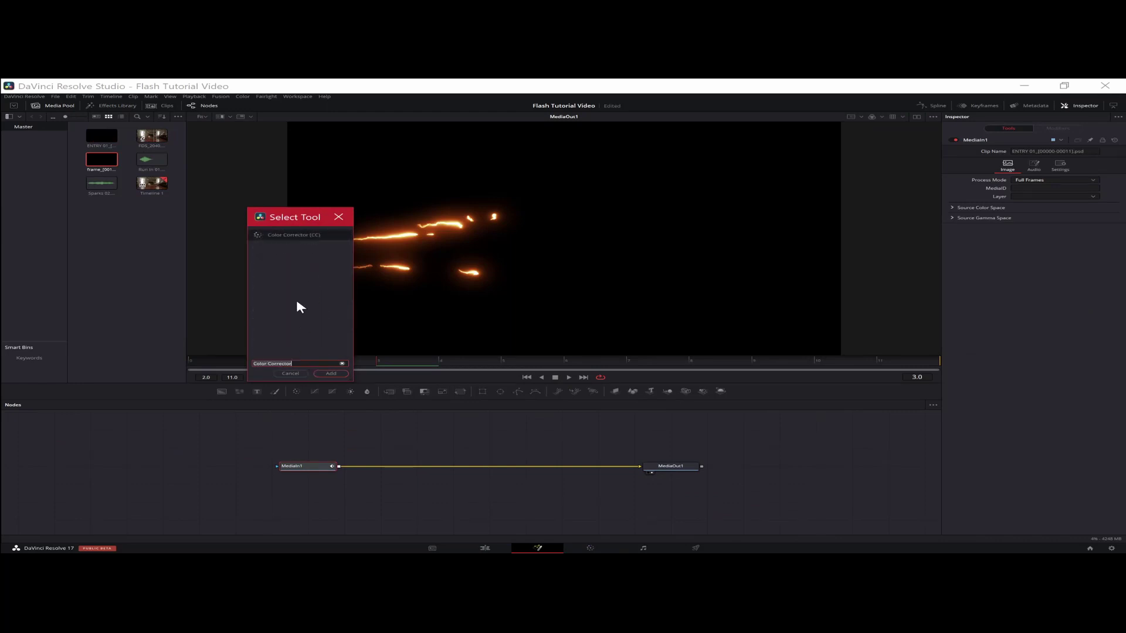
pyautogui.click(317, 373)
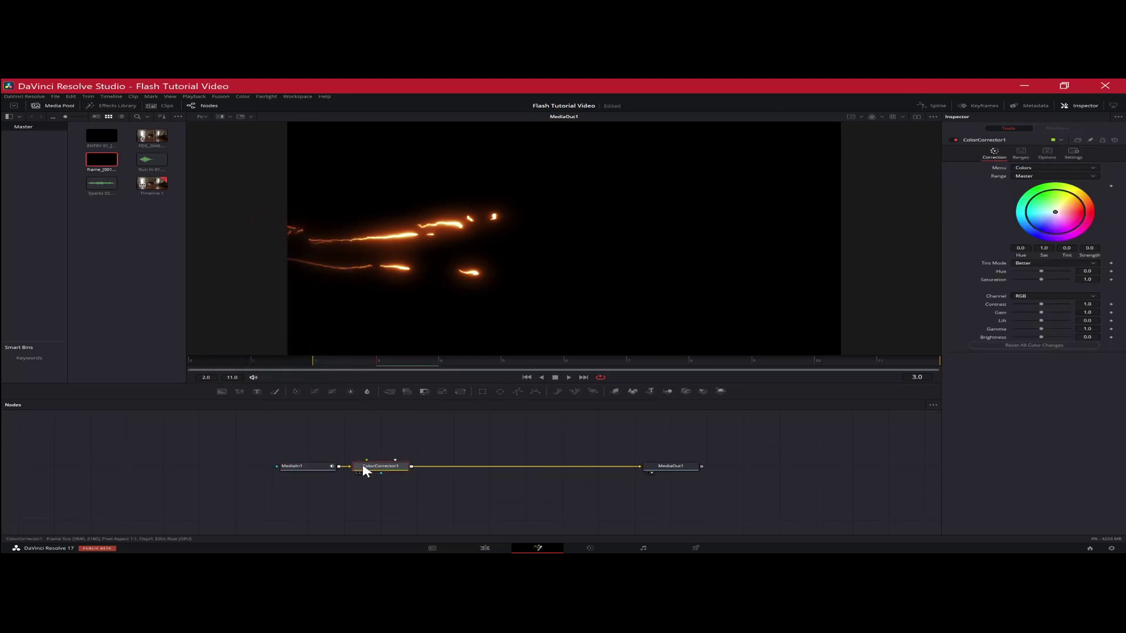
pyautogui.moveTo(364, 467); pyautogui.dragTo(409, 471)
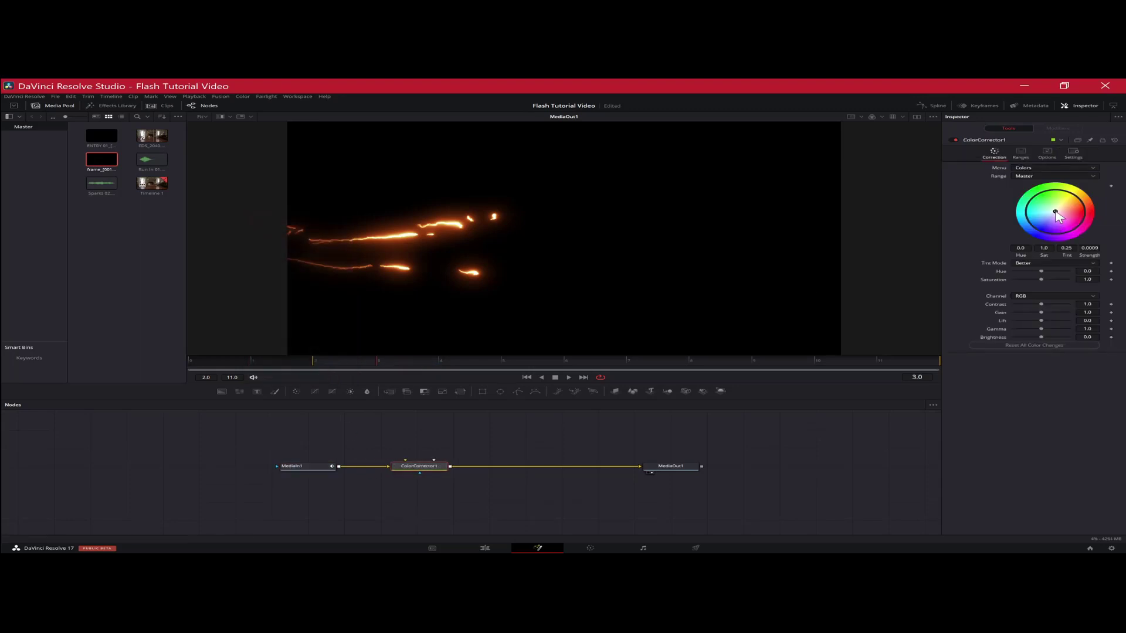
pyautogui.moveTo(1056, 212); pyautogui.dragTo(1095, 218)
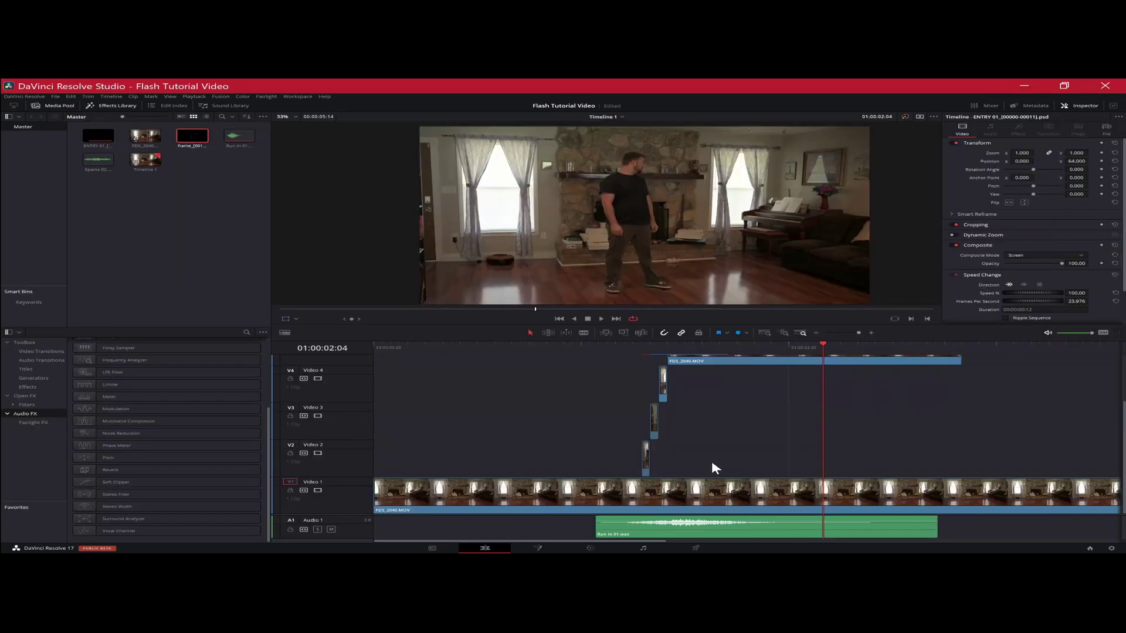
# Trim the Video 1 footage and top FDS_2040.MOV clip to end with the sound, around 01:00:02:17
pyautogui.hscroll(10, 1014, 514)
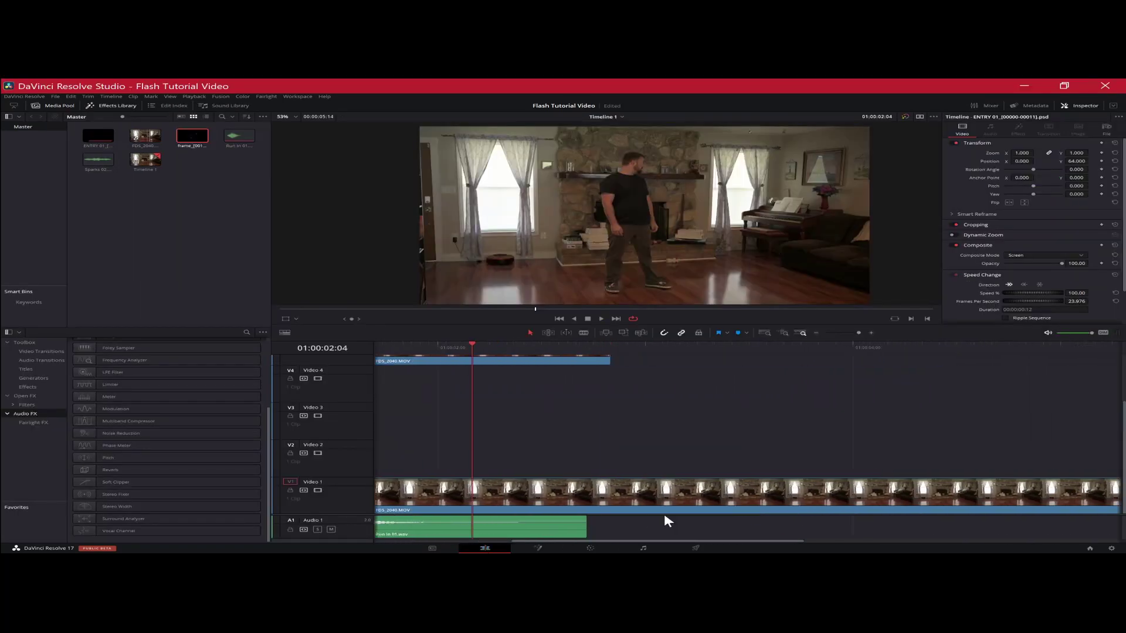
pyautogui.hotkey('shift', 'z')
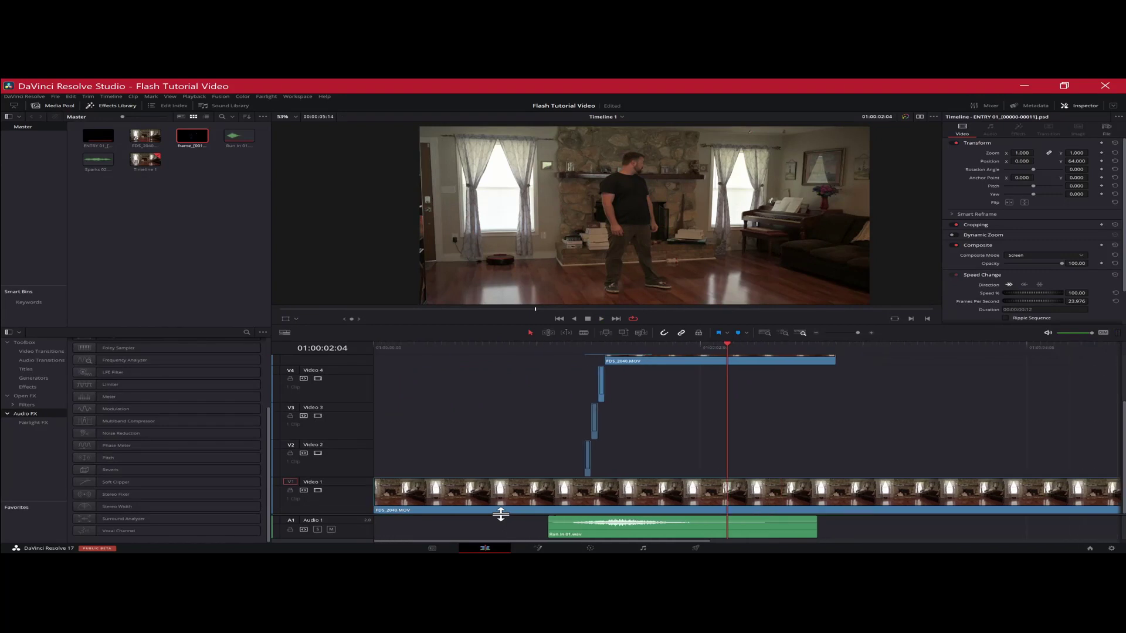
pyautogui.hotkey('ctrl', '-')
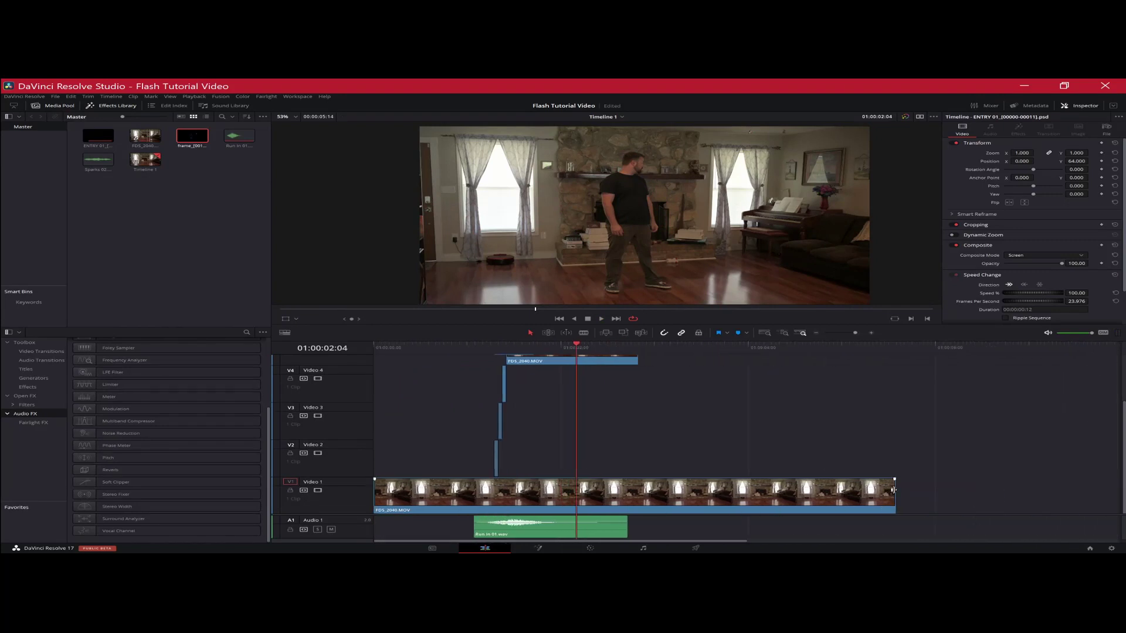
pyautogui.moveTo(892, 495); pyautogui.dragTo(625, 507)
pyautogui.scroll(2, 665, 391)
pyautogui.moveTo(575, 345); pyautogui.dragTo(626, 350)
pyautogui.moveTo(635, 398); pyautogui.dragTo(626, 399)
pyautogui.scroll(-2, 704, 413)
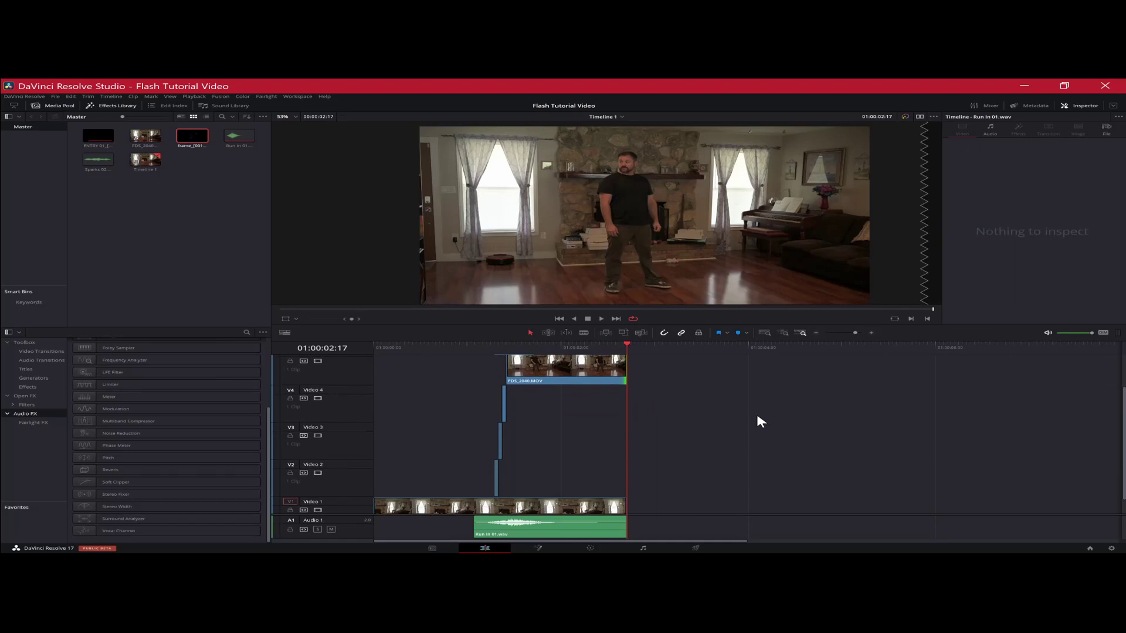
pyautogui.press('space')
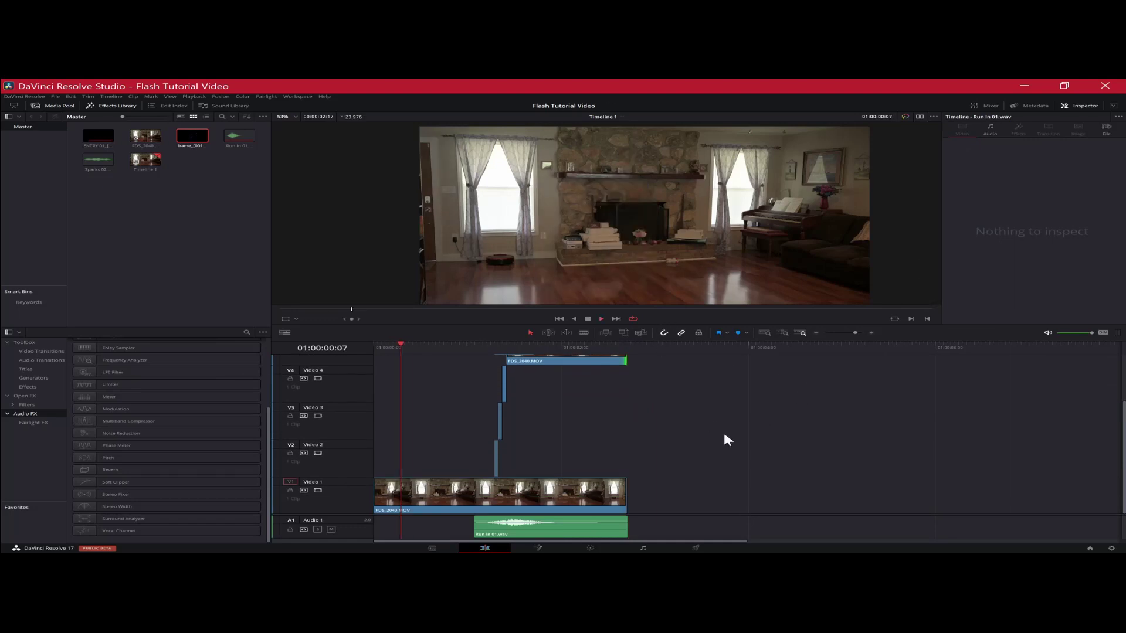